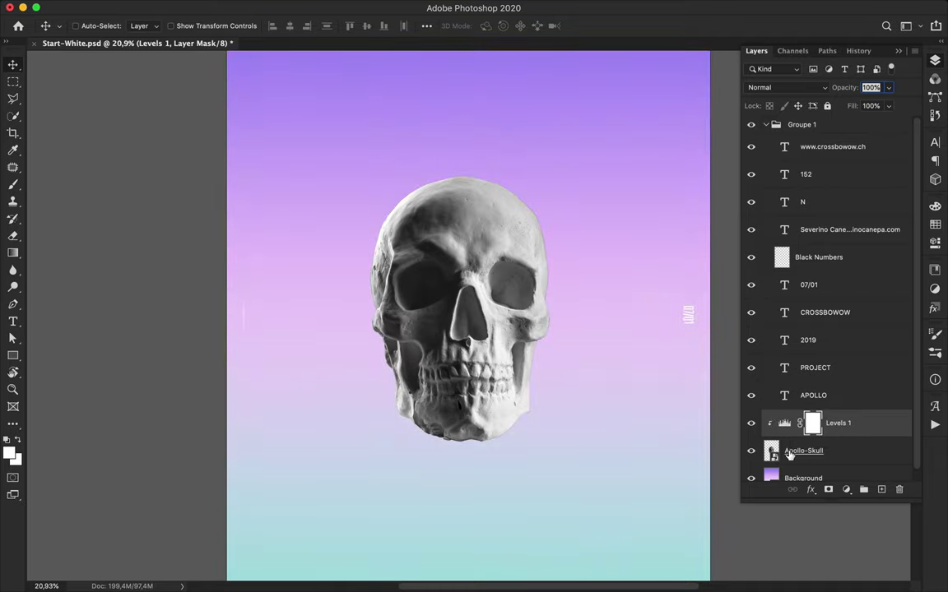
Step: Merge the Levels 1 adjustment with the Apollo-Skull layer into a single layer
shift+click(836, 450)
key(super+e)
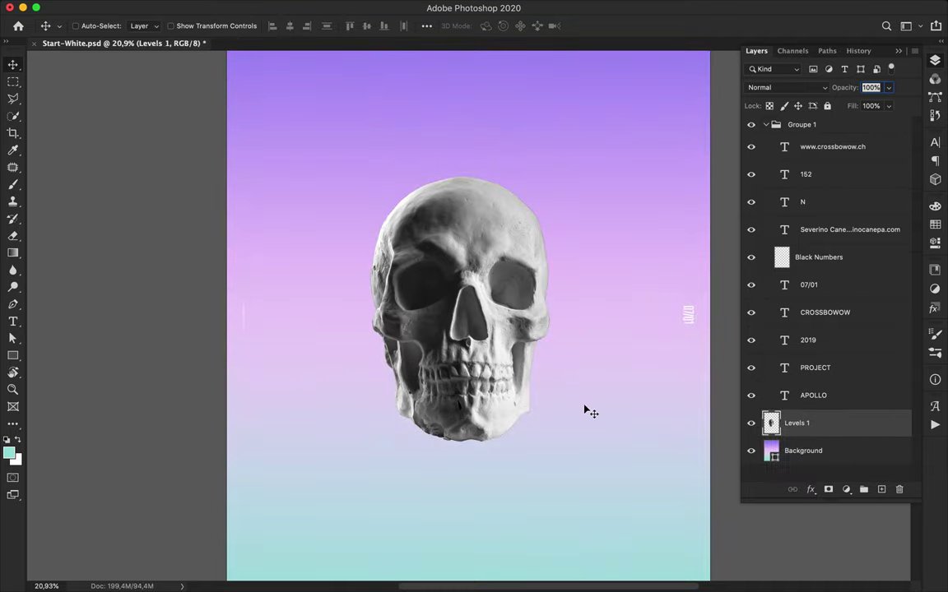
Step: Create a selection along the skull's outline on the merged layer with the Magic Wand tool
key(w)
key(v)
click(13, 116)
click(74, 129)
click(357, 303)
Step: Contract the skull outline selection by 2 pixels, then deselect and return to the Move tool
mouse_move(310, 10)
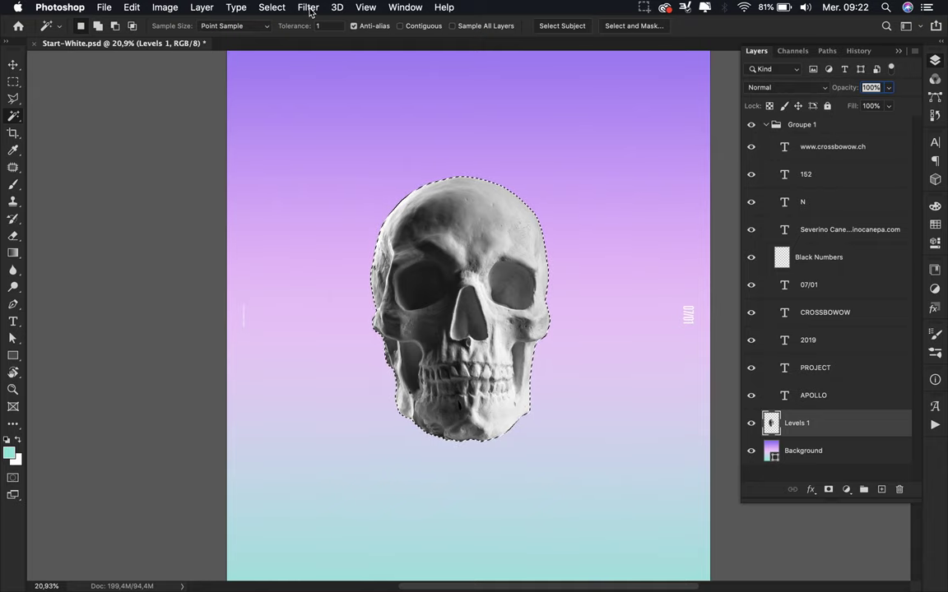
click(308, 9)
mouse_move(272, 6)
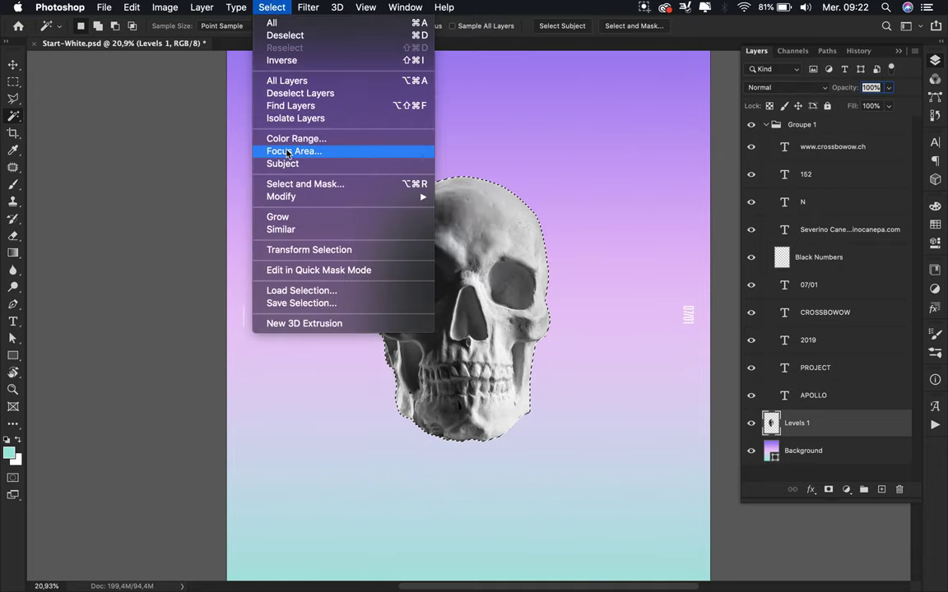
mouse_move(313, 197)
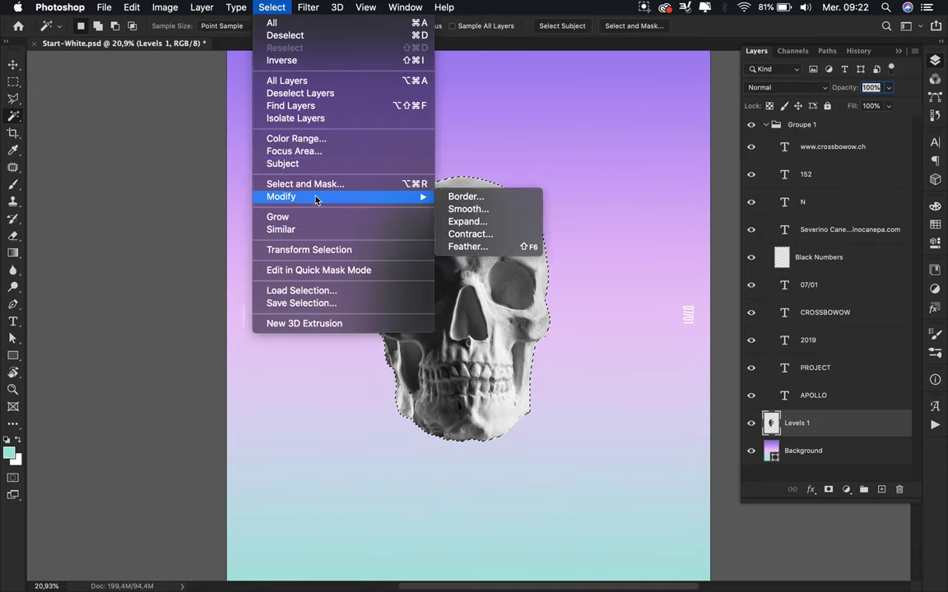
click(528, 234)
text(2)
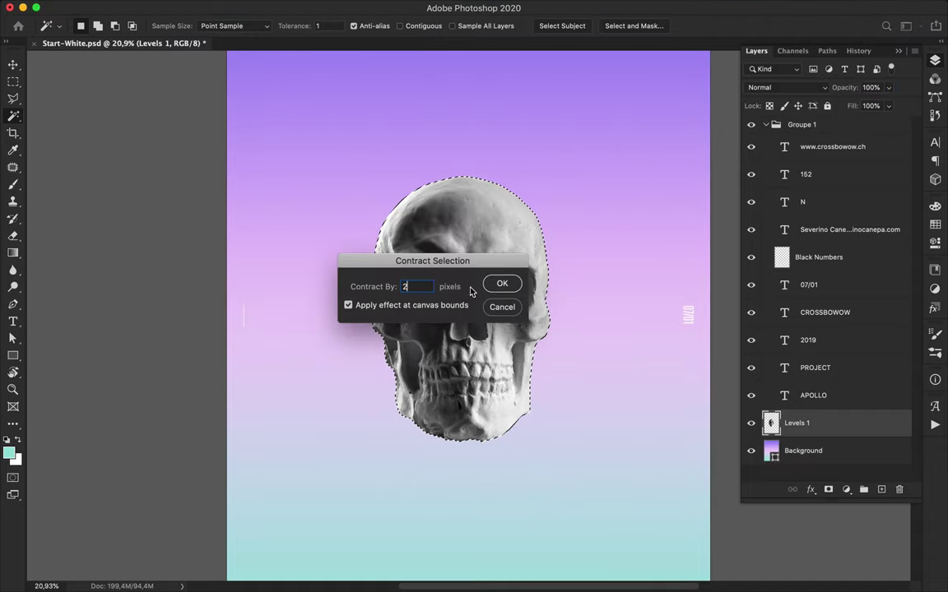
click(501, 286)
key(m)
key(super+d)
key(v)
Step: Examine the skull's cut-out edges against the gradient background
scroll(575, 290, up, 5)
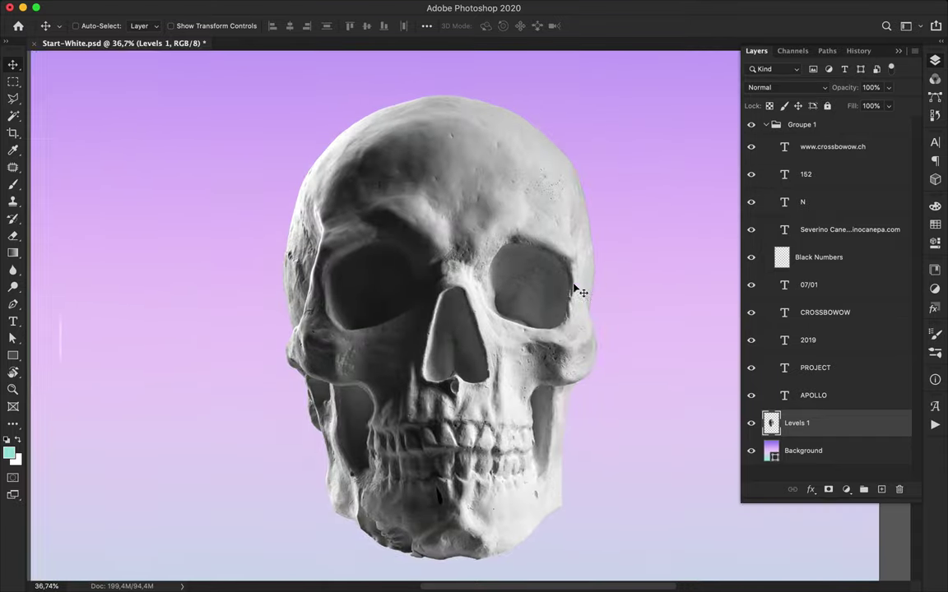
scroll(603, 267, down, 4)
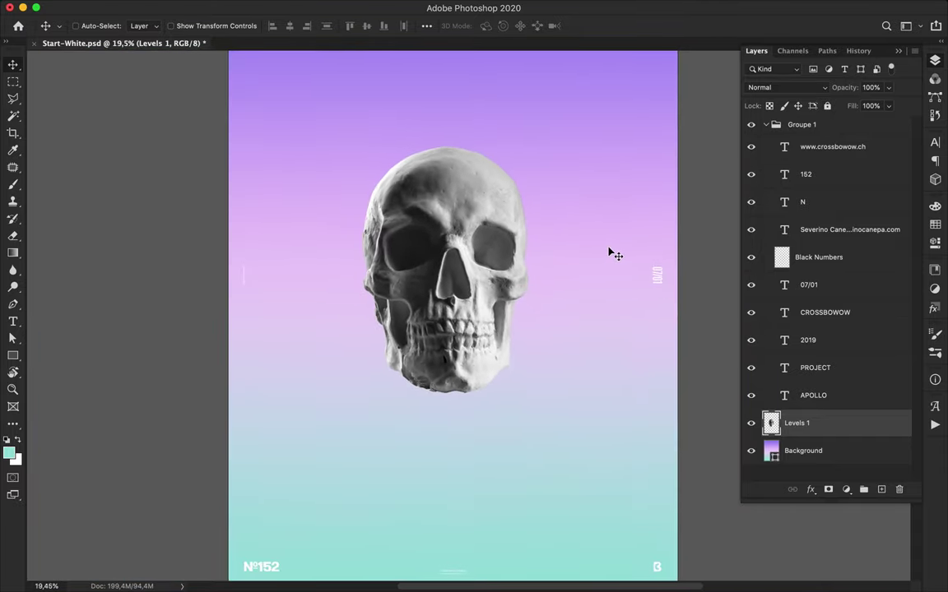
scroll(611, 255, up, 1)
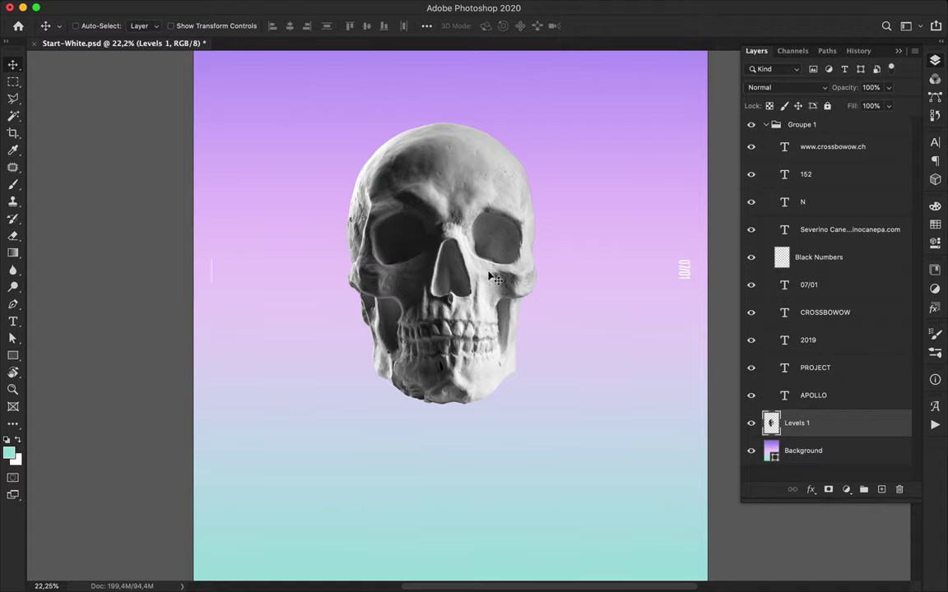
scroll(502, 275, up, 1)
scroll(619, 362, down, 2)
scroll(611, 368, up, 4)
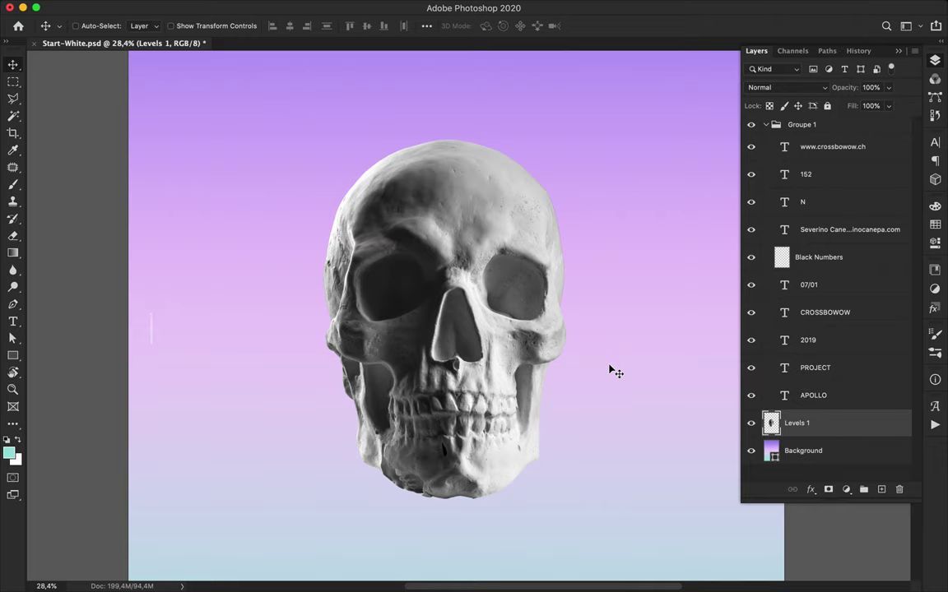
scroll(442, 253, up, 5)
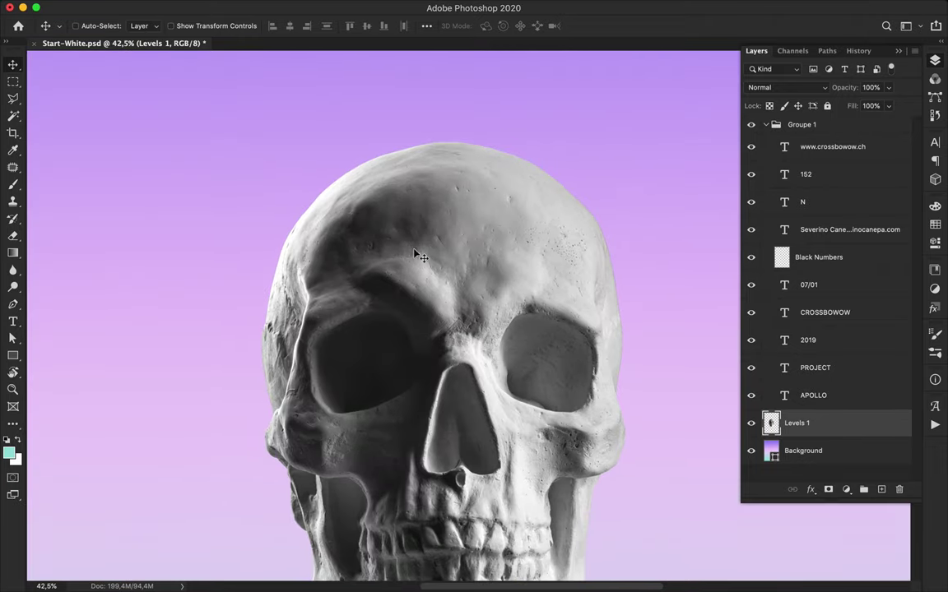
key(o)
click(12, 82)
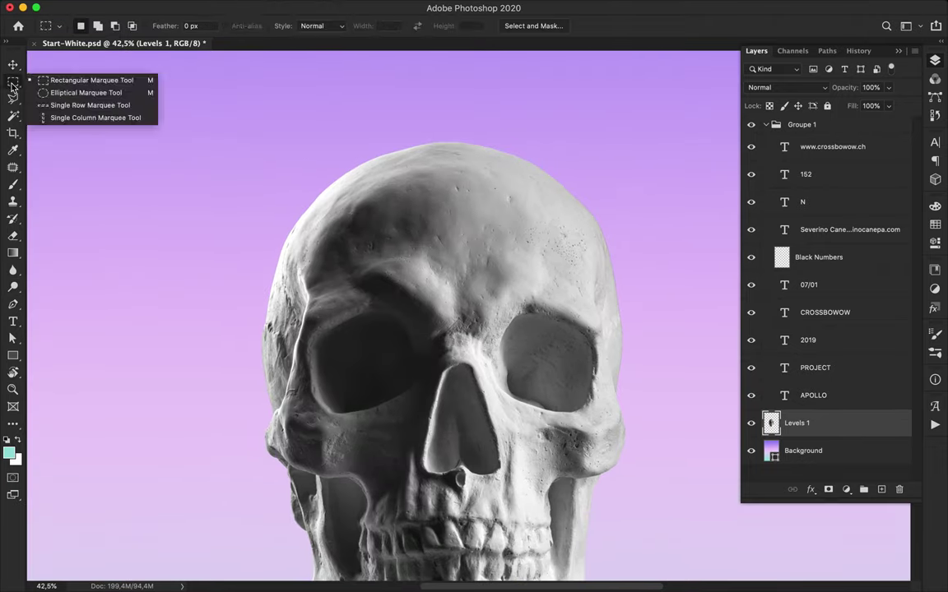
drag(357, 210, 426, 179)
drag(352, 232, 372, 203)
key(super+d)
Step: Activate the standard Pen tool and set it to Path mode
key(p)
click(46, 25)
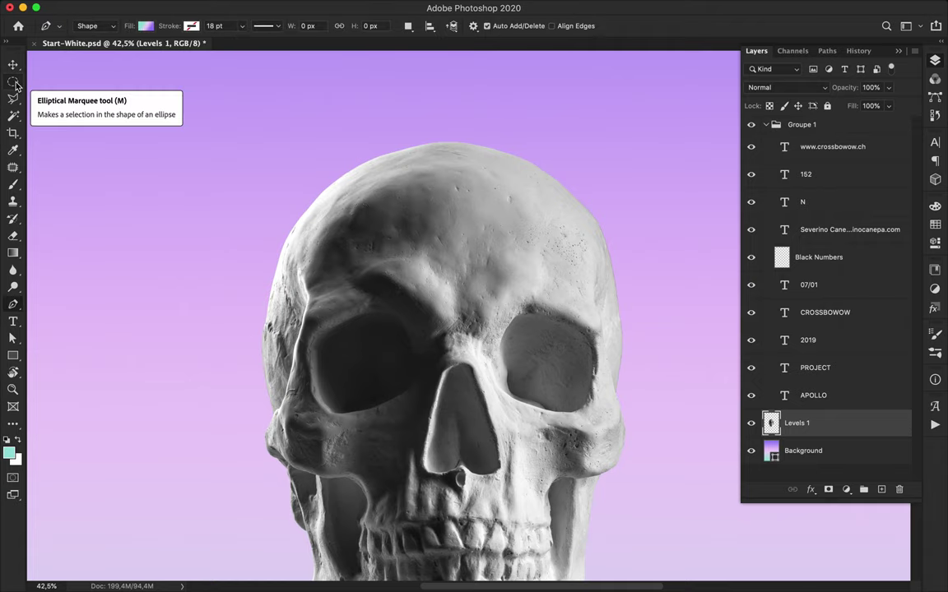
click(48, 27)
click(12, 301)
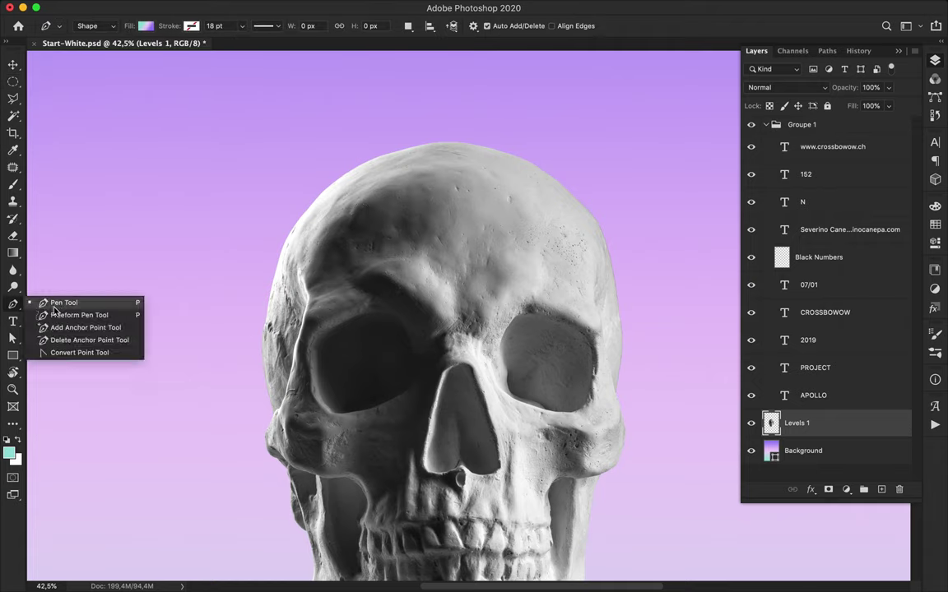
click(59, 307)
click(99, 28)
click(93, 39)
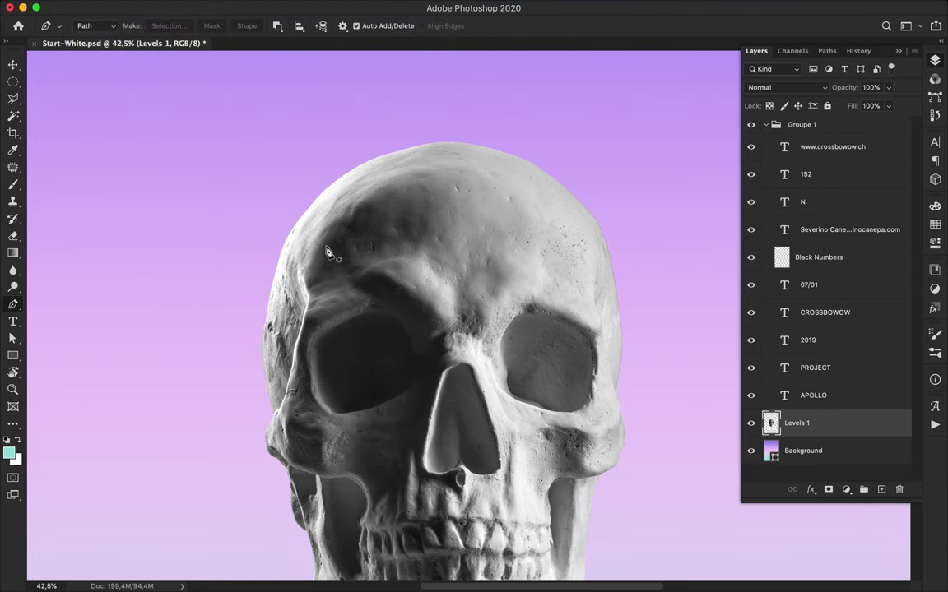
Step: Draw a small slanted oval path on the skull's upper-left forehead and convert it to a selection
scroll(333, 284, up, 3)
drag(322, 245, 336, 259)
click(389, 180)
key(super+z)
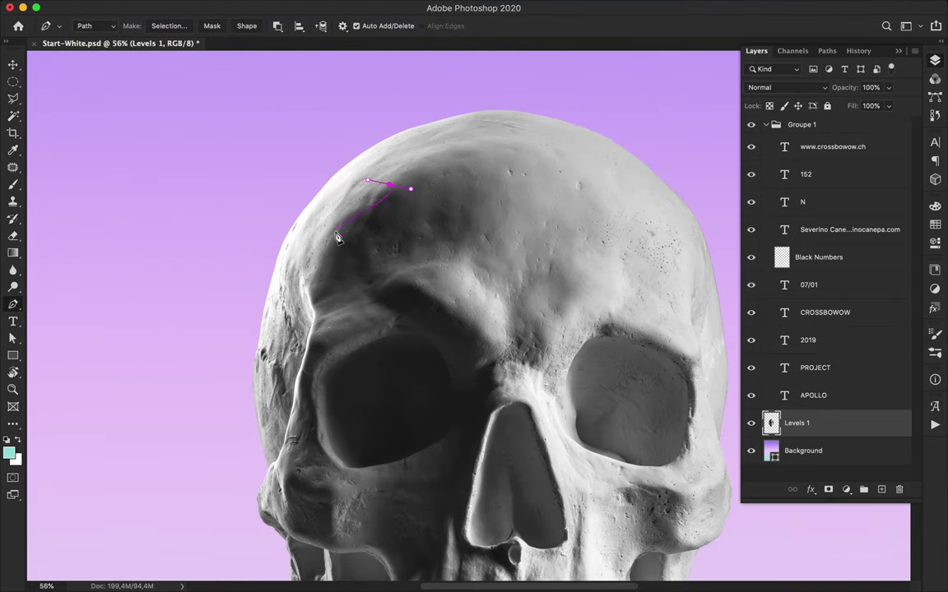
drag(320, 225, 323, 220)
drag(393, 191, 397, 188)
click(168, 25)
click(508, 233)
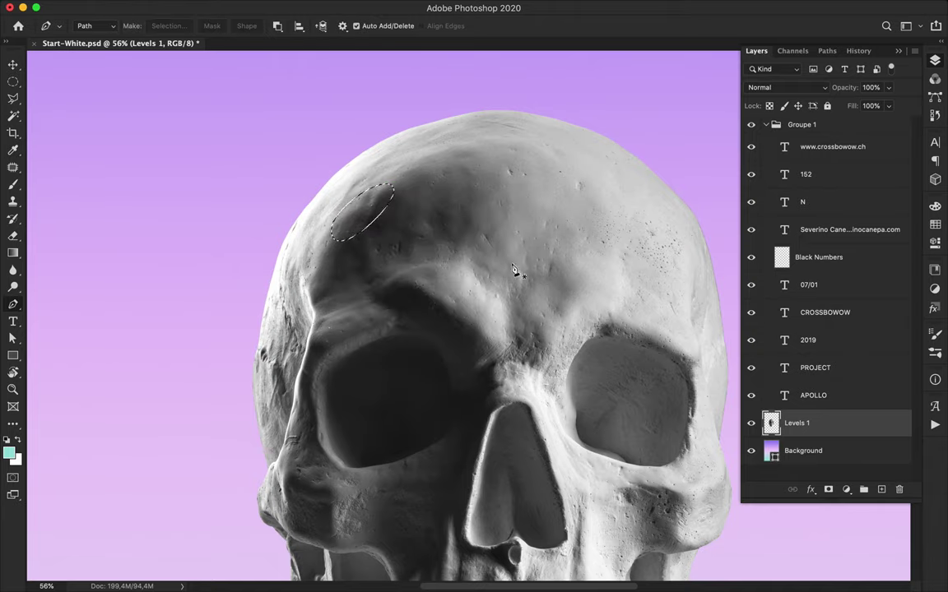
key(Delete)
key(super+z)
key(Delete)
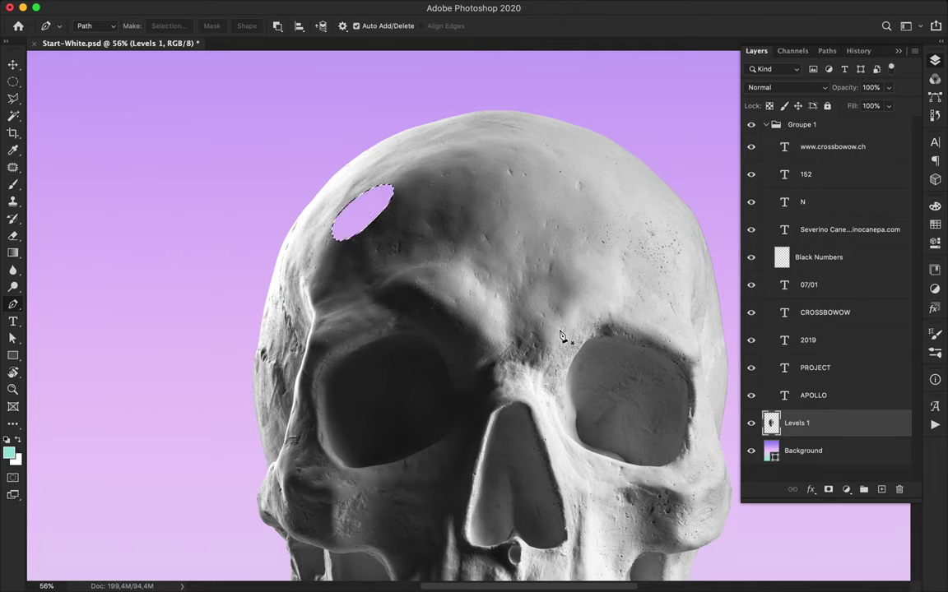
key(super+z)
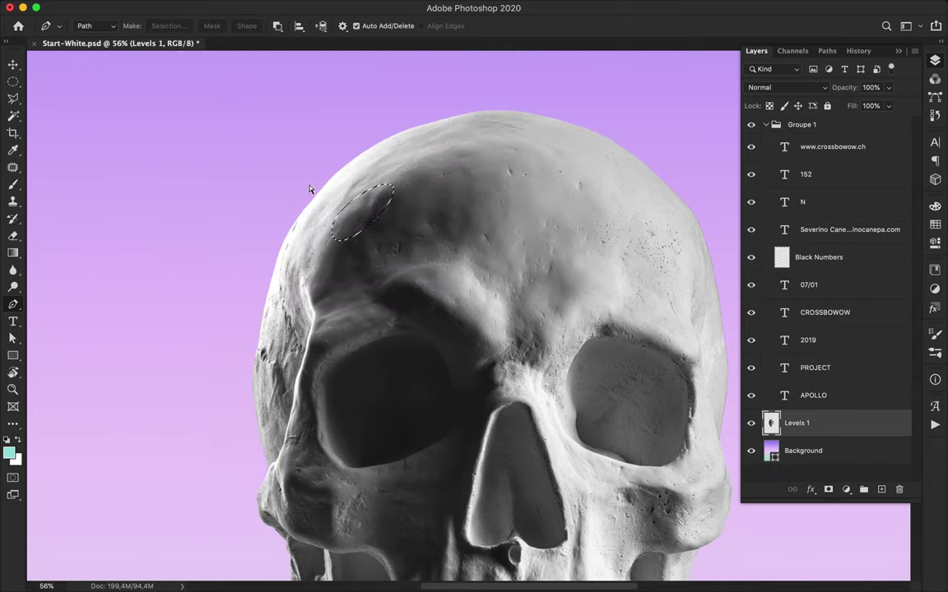
Step: Copy the selected forehead oval to a new layer, reload its outline as a selection, and target the Levels 1 layer
key(super+j)
key(v)
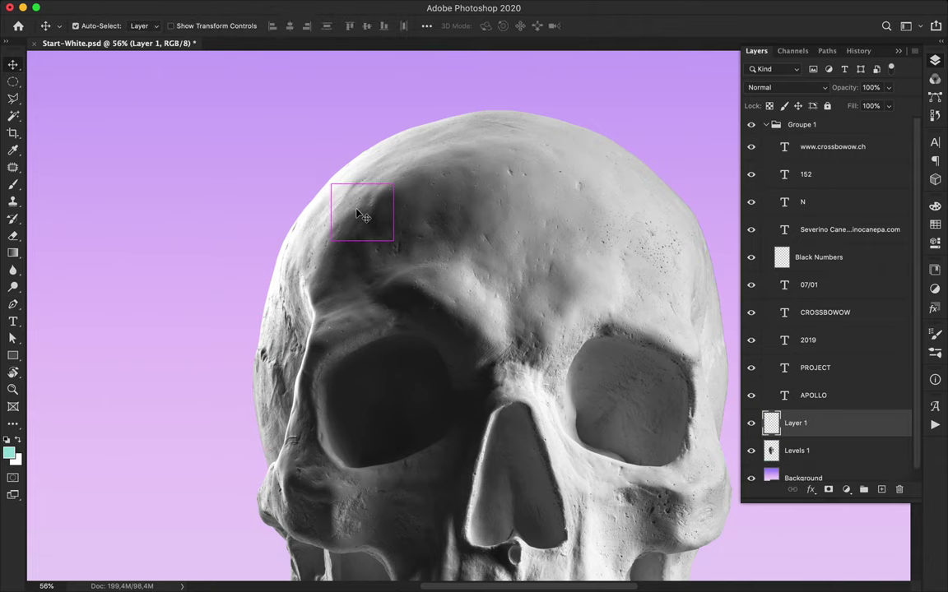
super+click(772, 422)
click(823, 450)
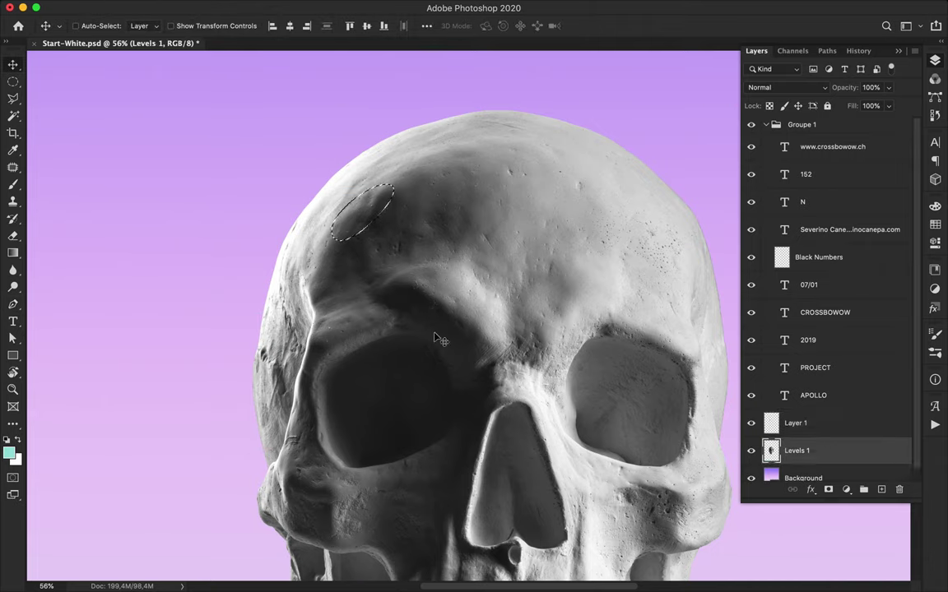
Step: Try lifting the copied oval piece up and left from the hole cut in the skull, then deselect
click(775, 424)
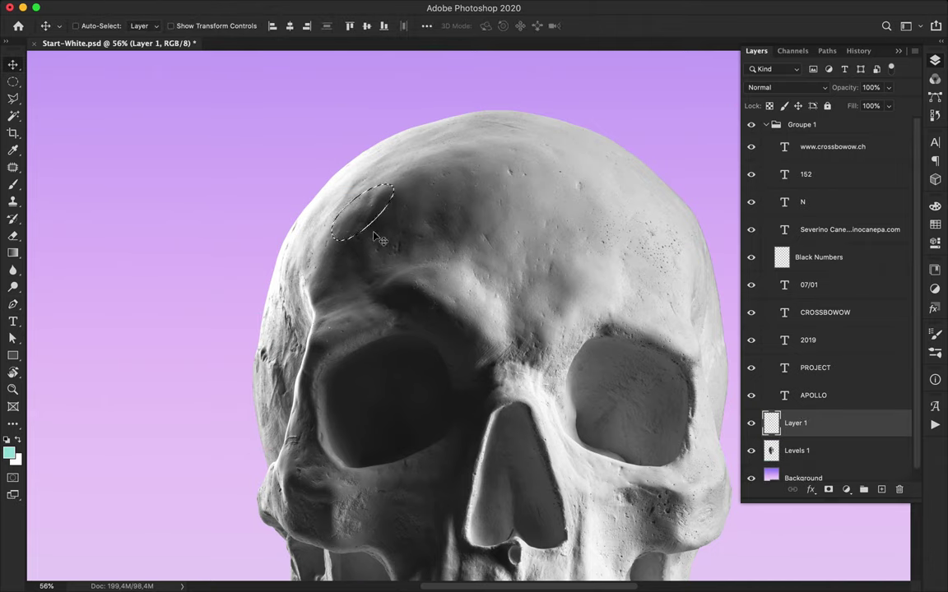
drag(359, 223, 324, 188)
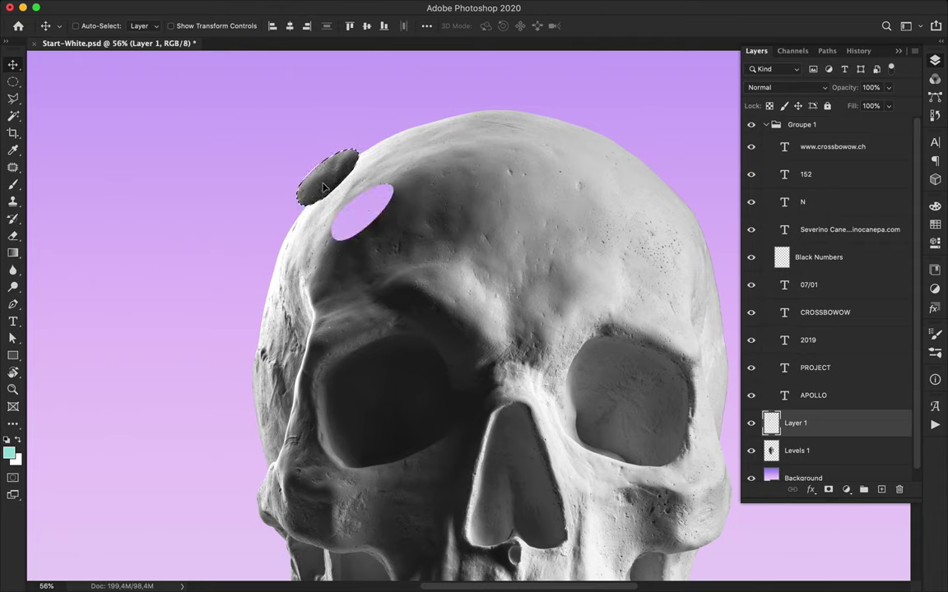
key(m)
click(339, 192)
Step: Select only the oval hole in the Levels 1 layer, starting with the Magic Wand tool
key(w)
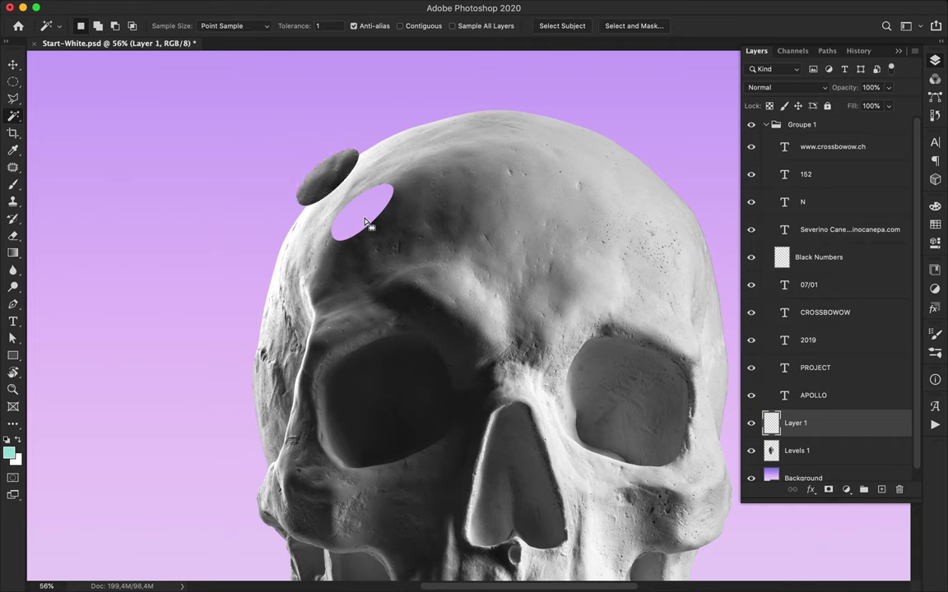
key(v)
key(alt+bracketleft)
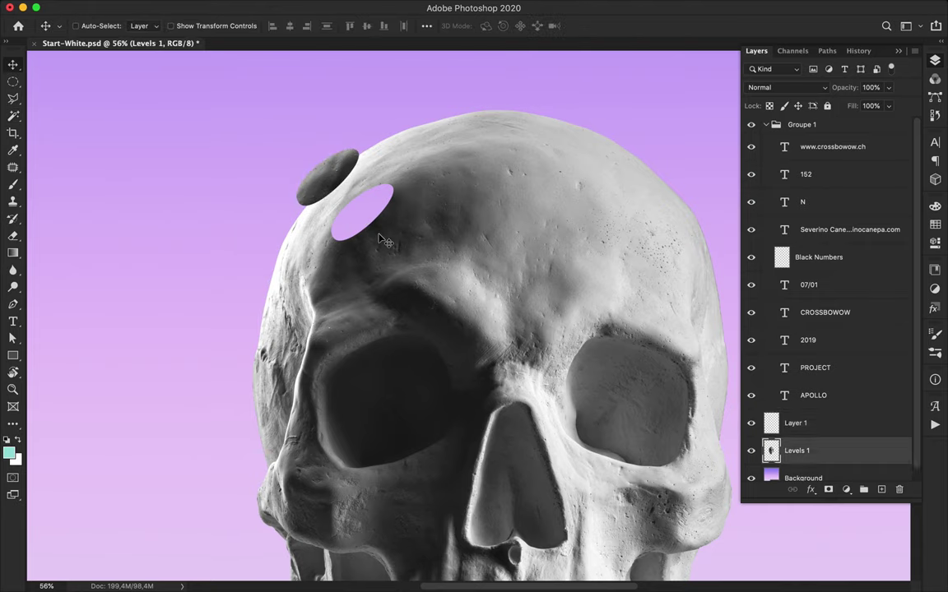
key(w)
click(362, 214)
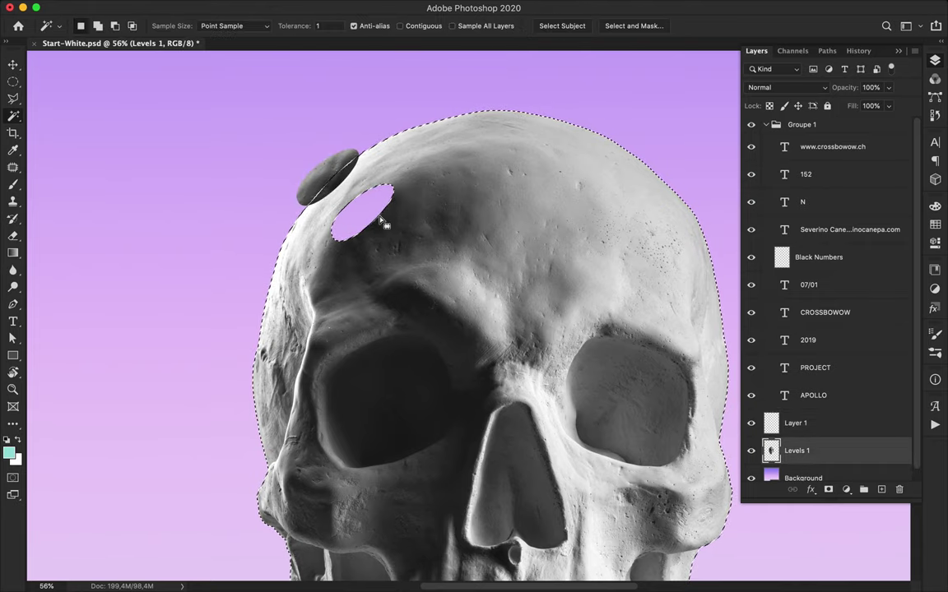
key(super+d)
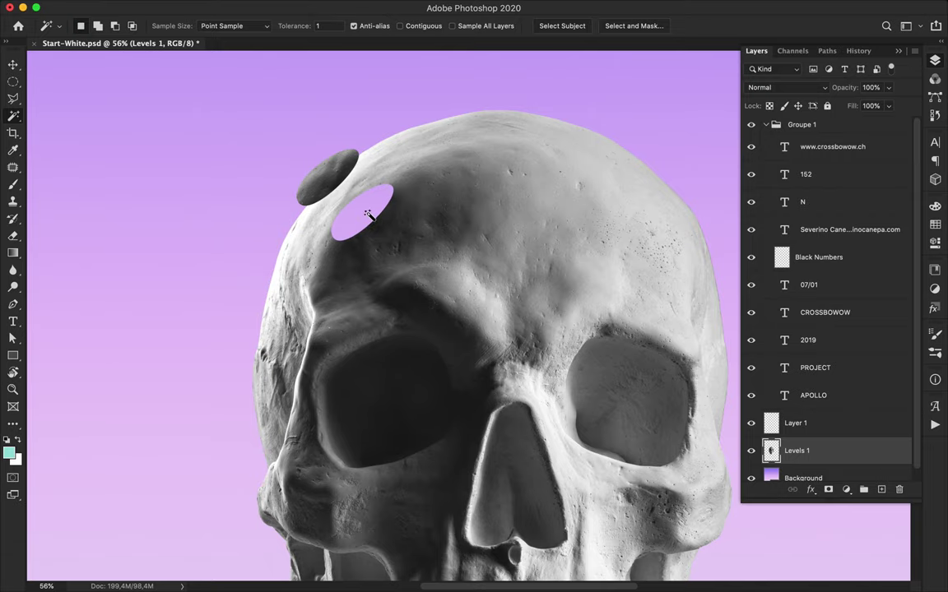
click(368, 214)
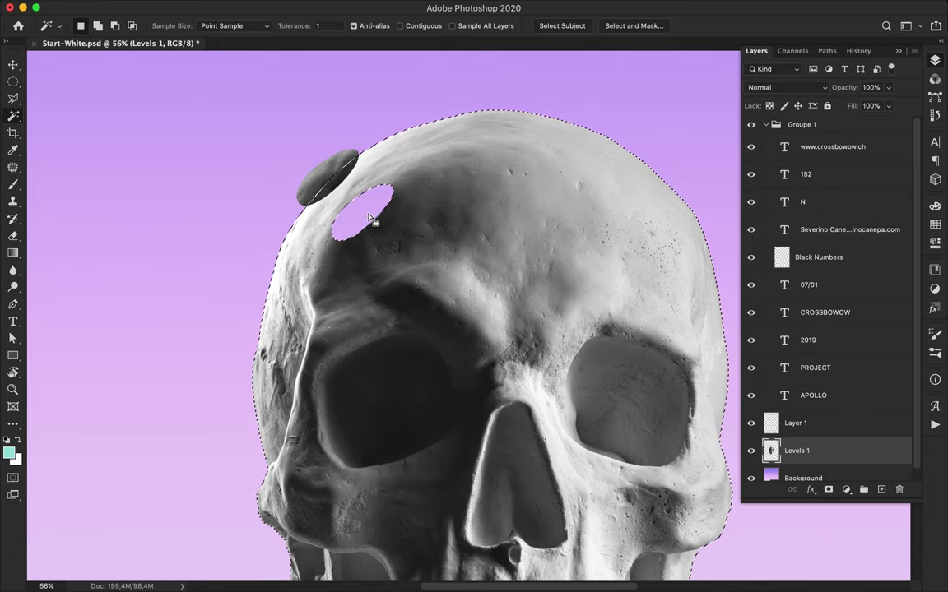
key(super+d)
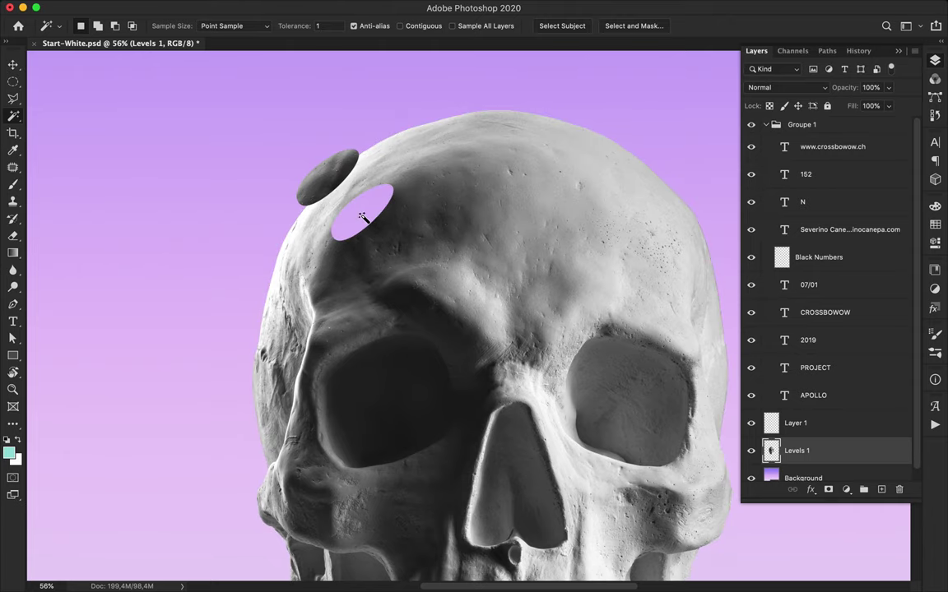
click(365, 215)
key(v)
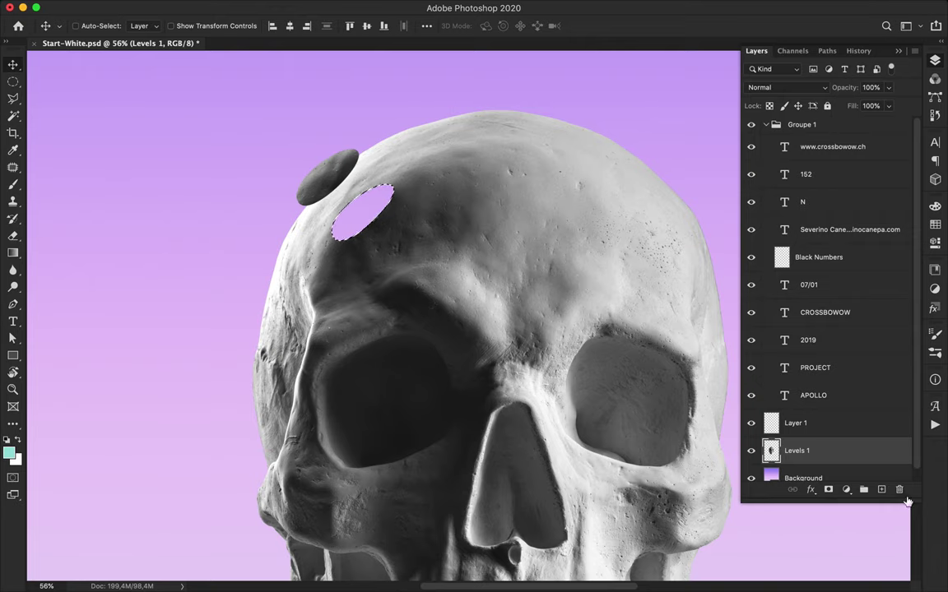
Step: Add an empty layer above Levels 1 and try to nudge the oval selection upward
click(882, 490)
key(Up)
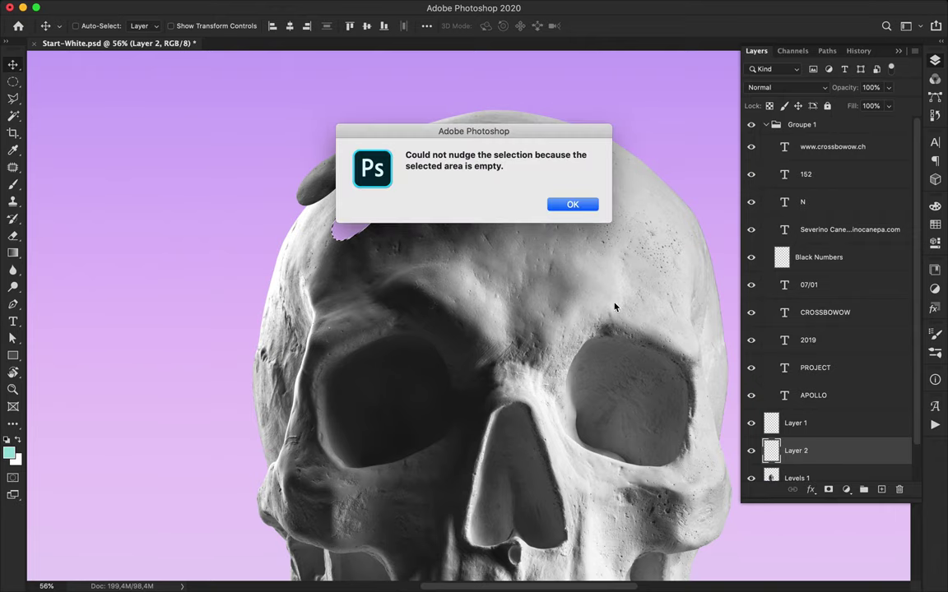
click(572, 206)
Step: Undo the empty layer, the moved oval piece and the hole, back to the intact skull with the oval selected
scroll(416, 208, up, 2)
key(super+z)
key(super+z)
key(super+z)
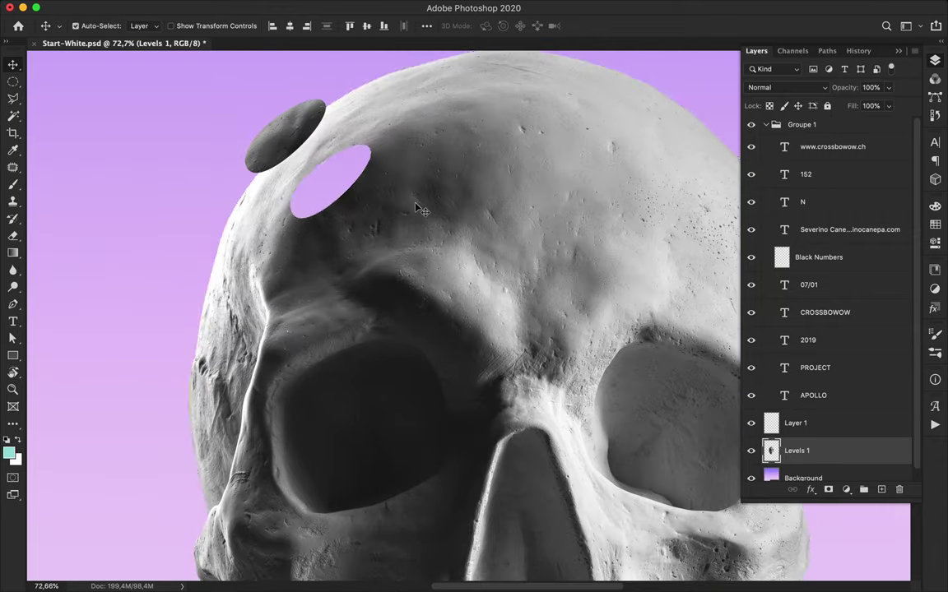
key(super+z)
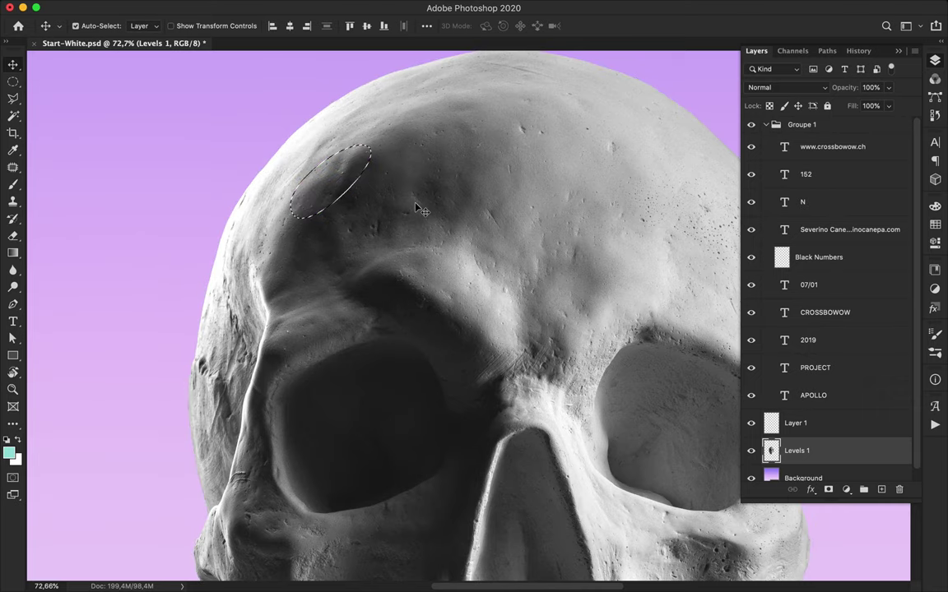
Step: Check Layer 1 by toggling its visibility, then copy the selected oval from Levels 1 to another new layer
click(750, 425)
click(750, 425)
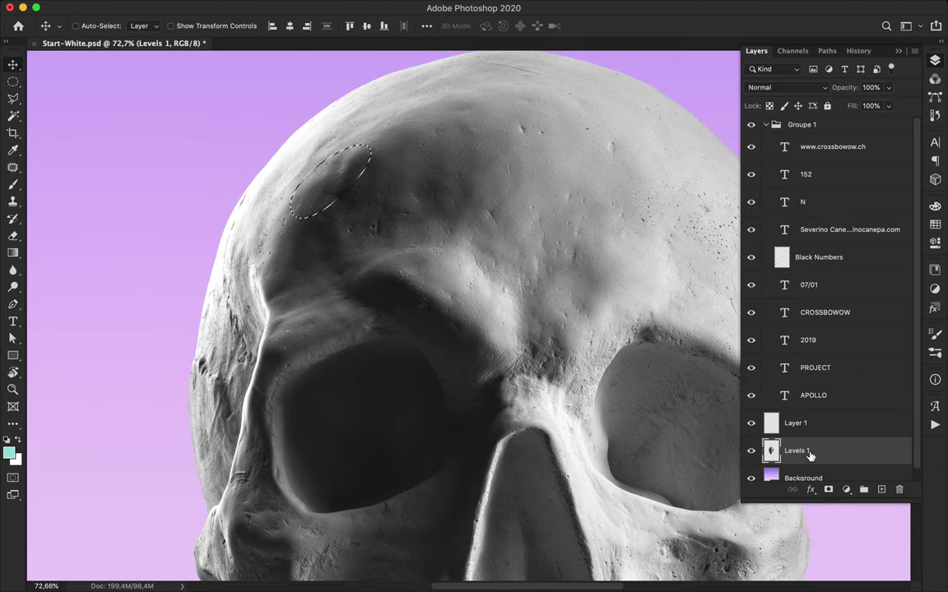
key(super+j)
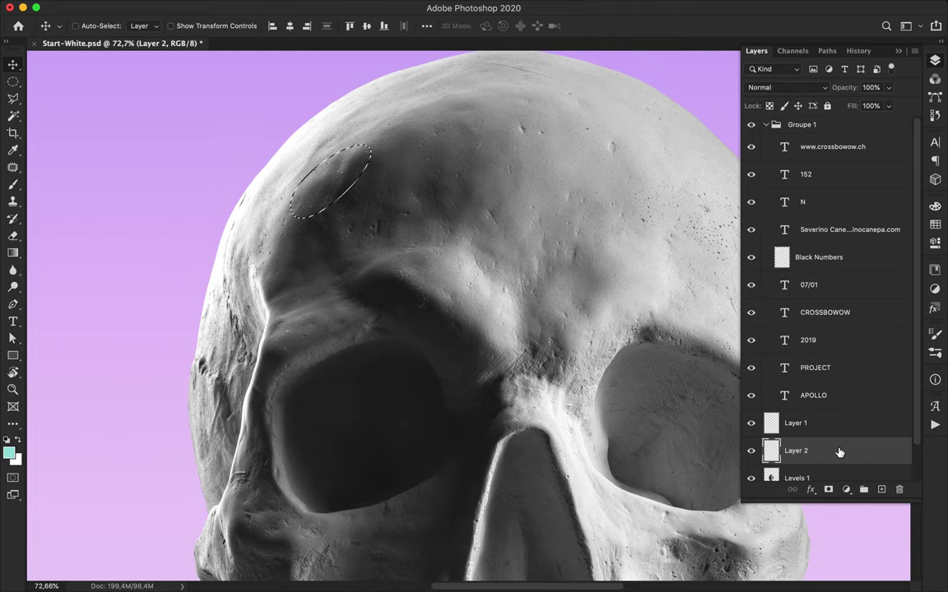
Step: Choose the dark grey gradient preset for the Gradient tool and fill the oval selection on Layer 2 with it
key(b)
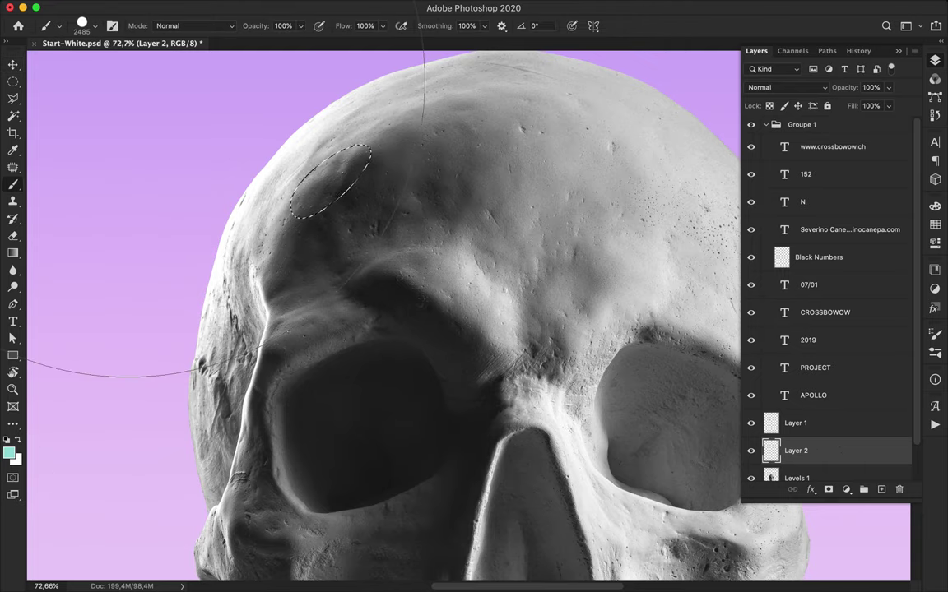
key(v)
click(12, 253)
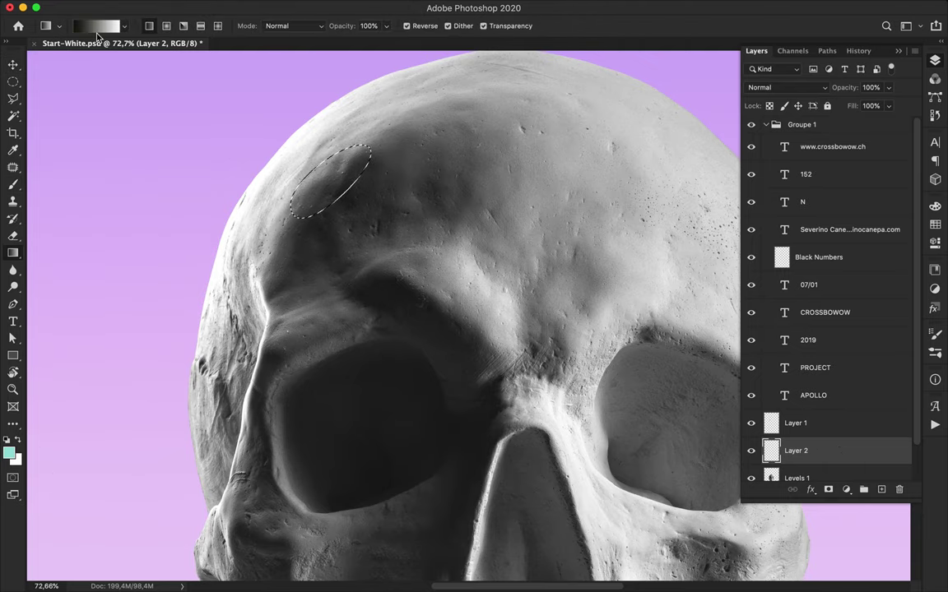
click(93, 27)
scroll(284, 191, down, 15)
scroll(305, 194, up, 5)
click(342, 203)
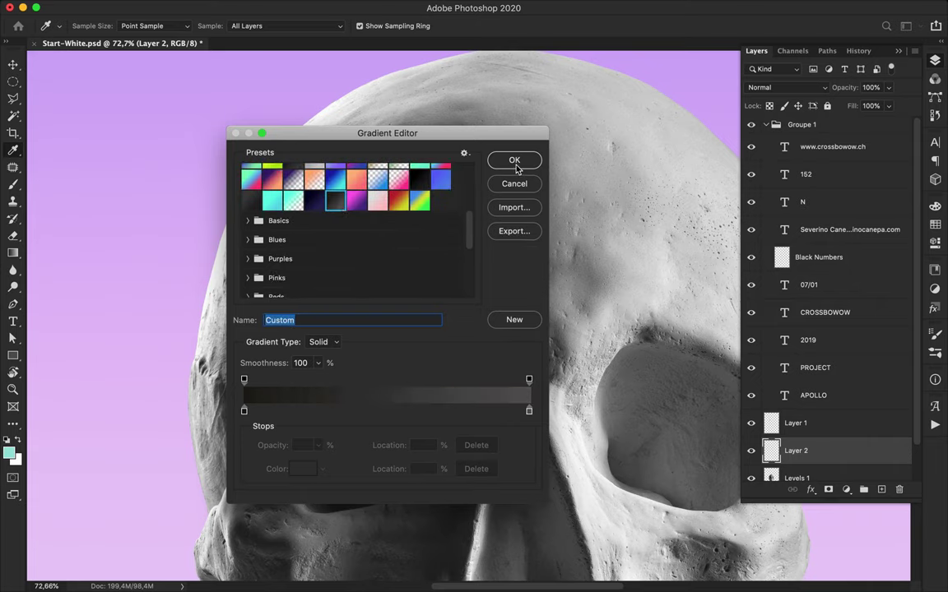
click(516, 167)
mouse_move(801, 440)
mouse_down()
mouse_move(809, 417)
mouse_move(811, 451)
mouse_up()
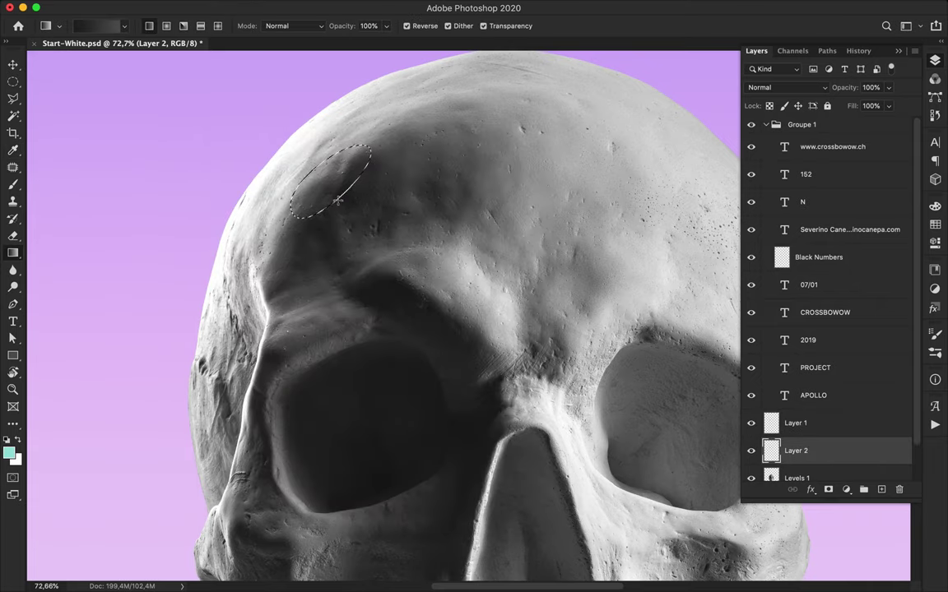
Step: Move Layer 2 below Levels 1 and duplicate it
key(v)
scroll(842, 391, down, 3)
drag(826, 415, 825, 451)
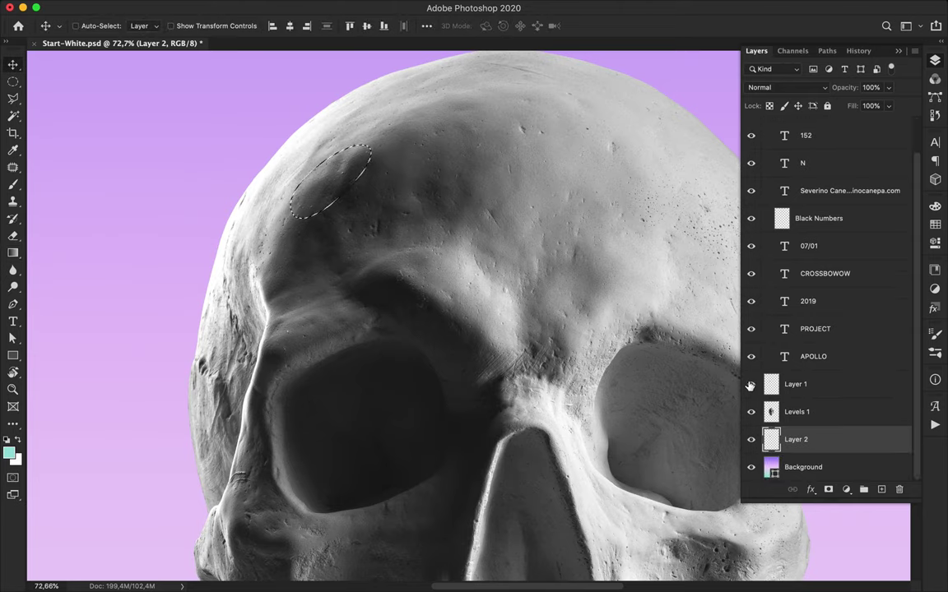
click(751, 412)
click(751, 384)
key(super+j)
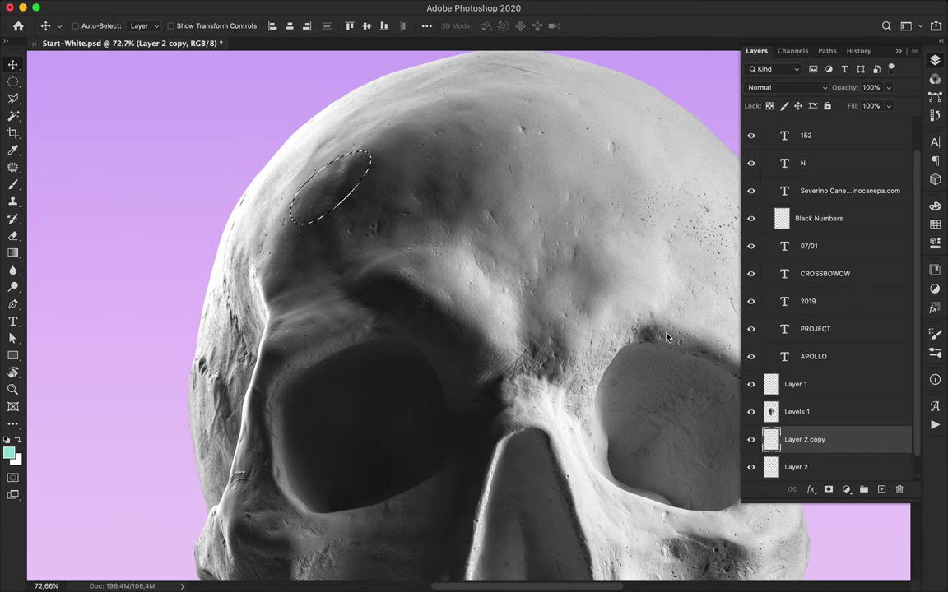
Step: Try to subtract Layer 2's oval from the shifted copy's selection to isolate a crescent along the edge
alt+super+click(774, 468)
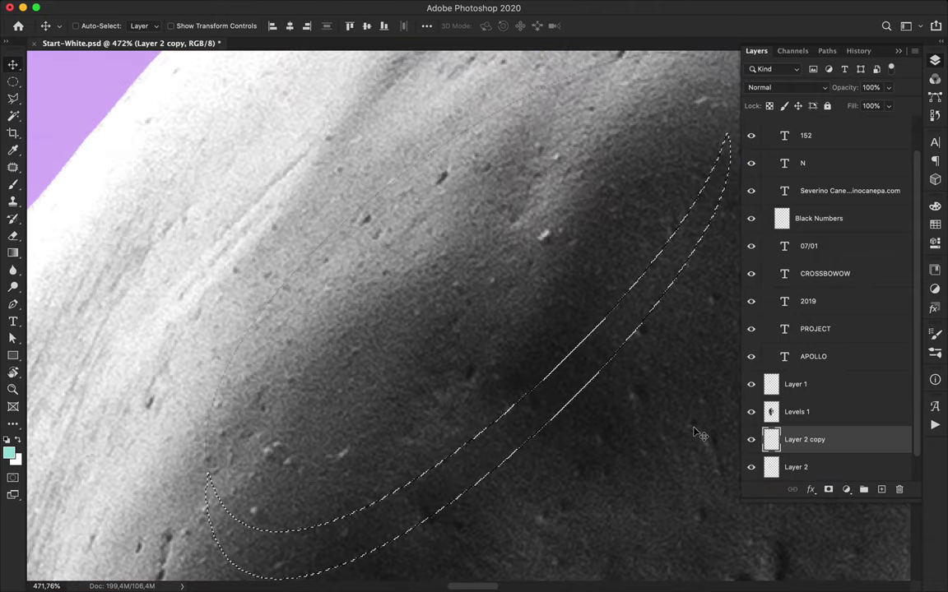
scroll(697, 434, down, 5)
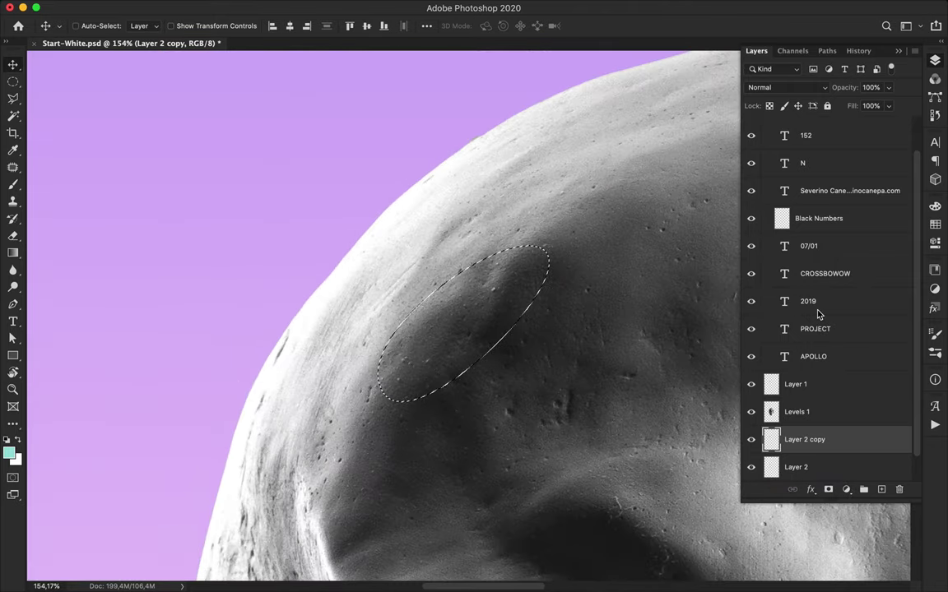
alt+super+click(772, 472)
scroll(658, 423, up, 5)
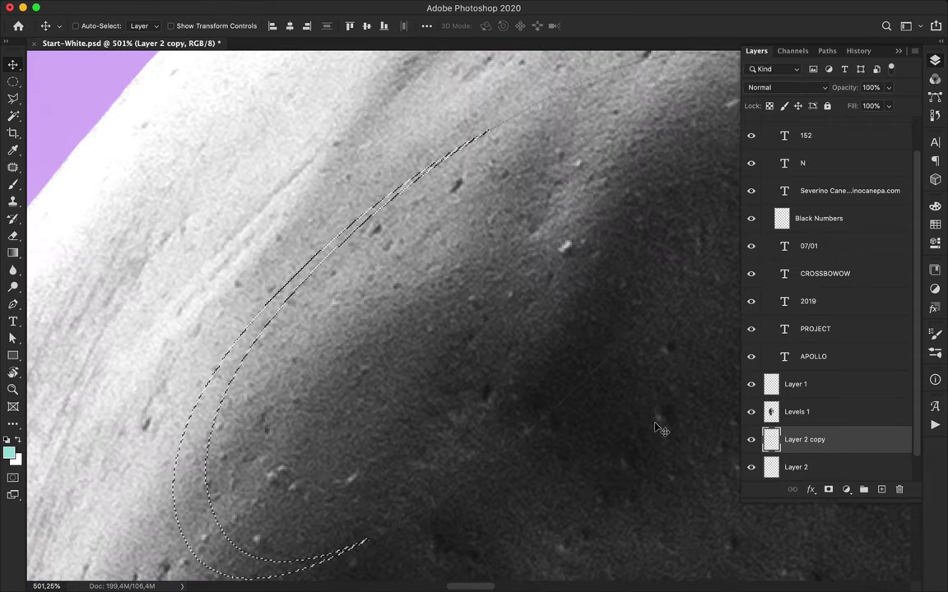
scroll(658, 423, down, 5)
scroll(664, 426, down, 1)
key(super+z)
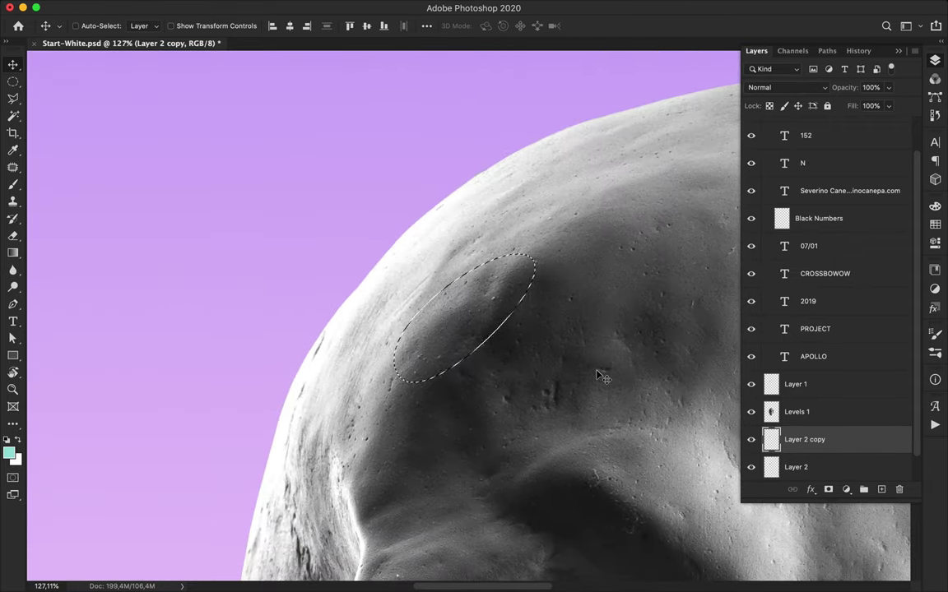
Step: Check the stacked ovals by toggling the visibility of Layer 2 copy, Levels 1 and Layer 1
click(751, 440)
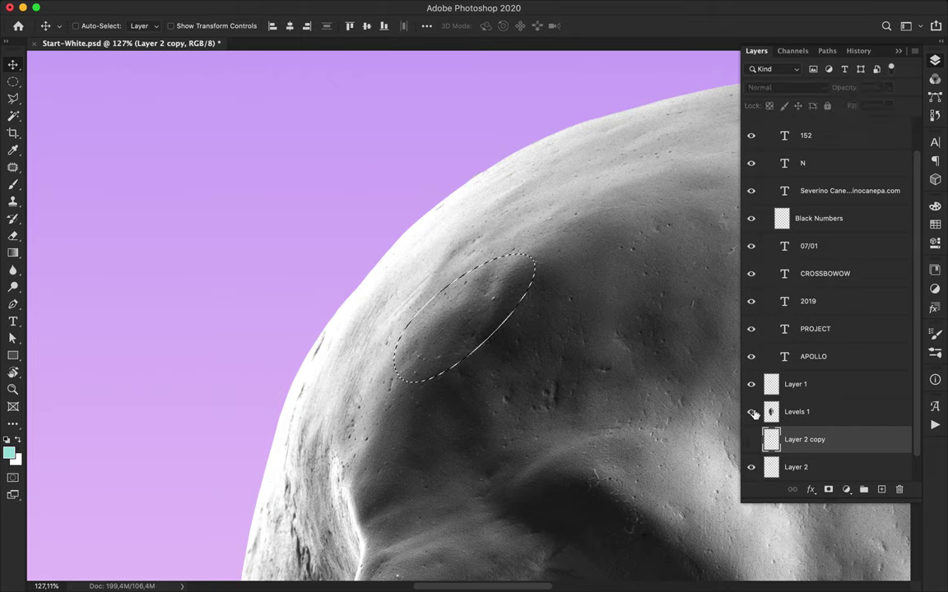
click(752, 413)
click(752, 385)
click(750, 384)
key(super+z)
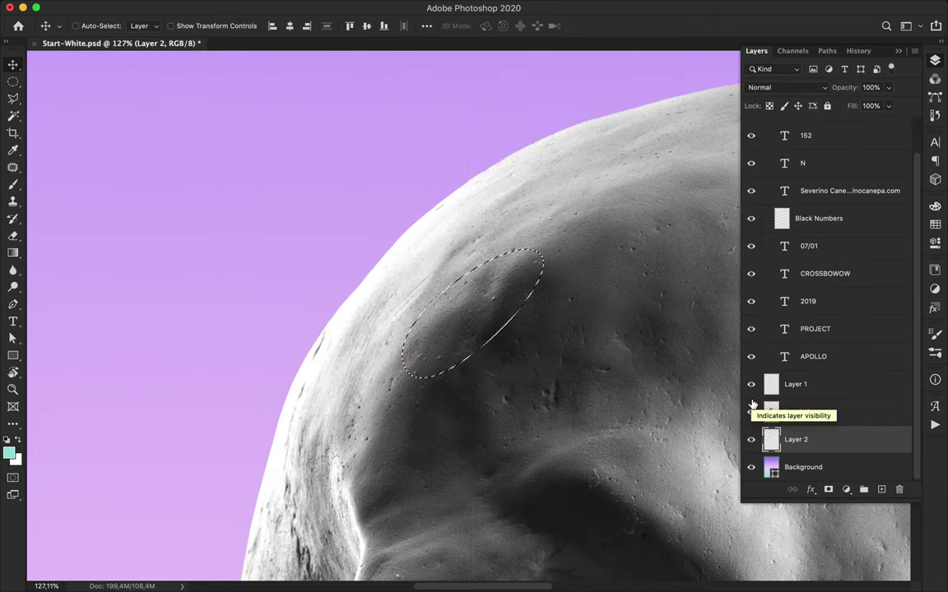
key(shift+super+z)
key(shift+super+z)
click(752, 442)
click(752, 408)
click(752, 411)
click(752, 440)
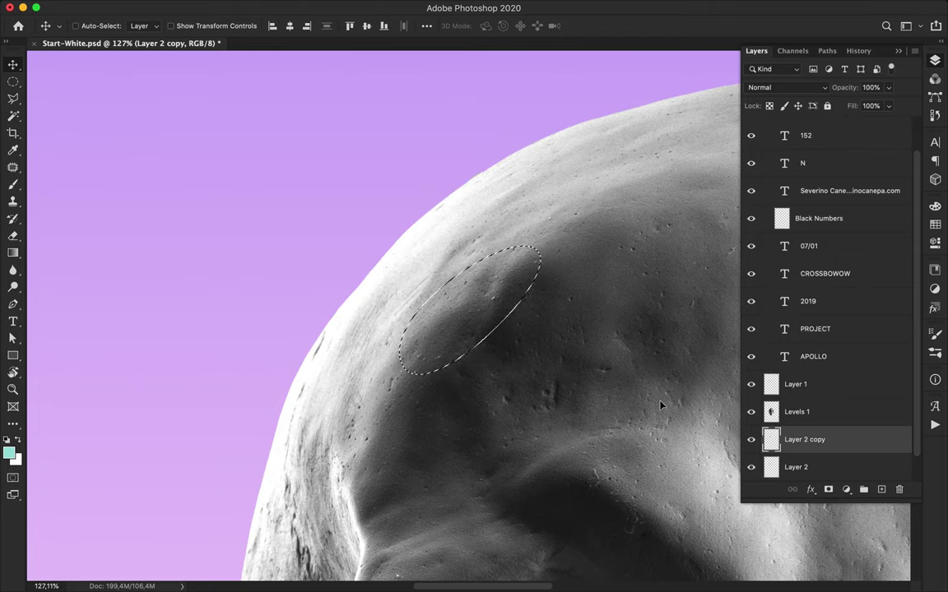
Step: Set the foreground colour to black and paint the crescent selection along the oval's upper-left edge on Layer 2 copy
scroll(659, 404, up, 6)
scroll(625, 403, down, 4)
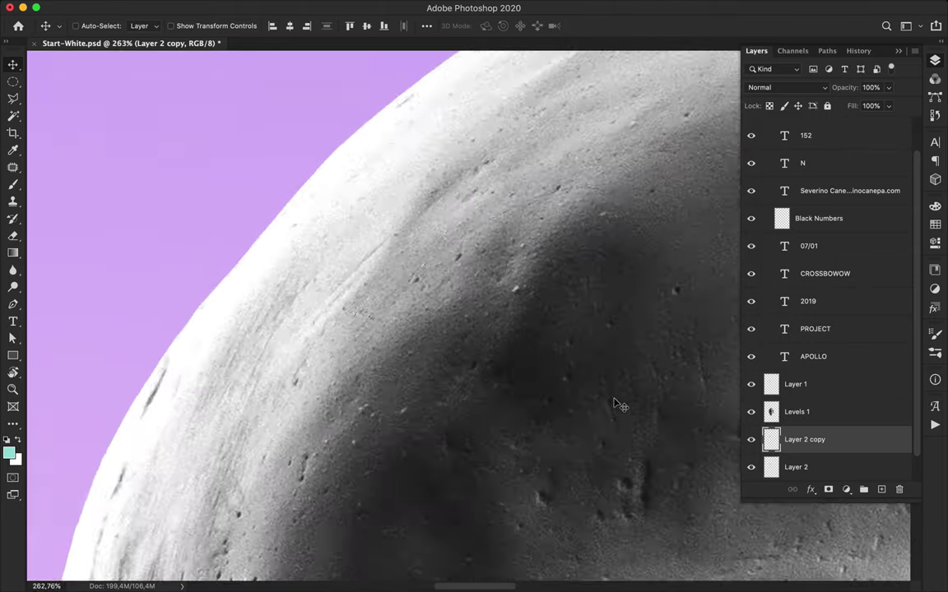
key(i)
click(9, 451)
click(489, 447)
key(Return)
key(b)
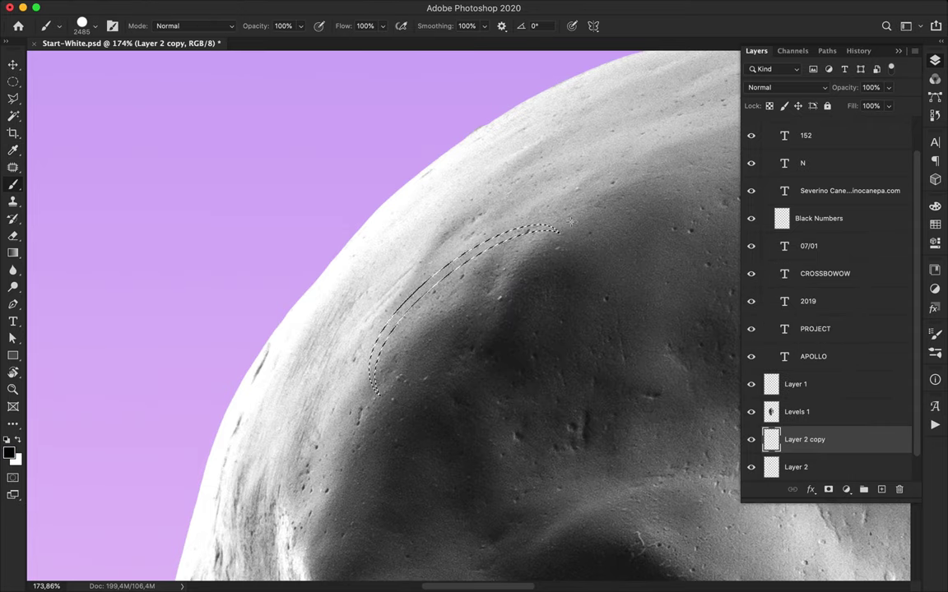
key(v)
Step: Deselect the crescent and move Layer 1's oval piece up and left, clear of its hole in the skull
click(812, 394)
key(super+d)
drag(465, 331, 379, 207)
Step: Shift Layer 2 copy slightly down and right so its black crescent lines the upper-left edge of the hole
drag(486, 341, 486, 337)
key(super+z)
super+click(468, 312)
mouse_move(457, 304)
mouse_down()
mouse_move(492, 341)
mouse_move(460, 311)
mouse_move(466, 316)
mouse_up()
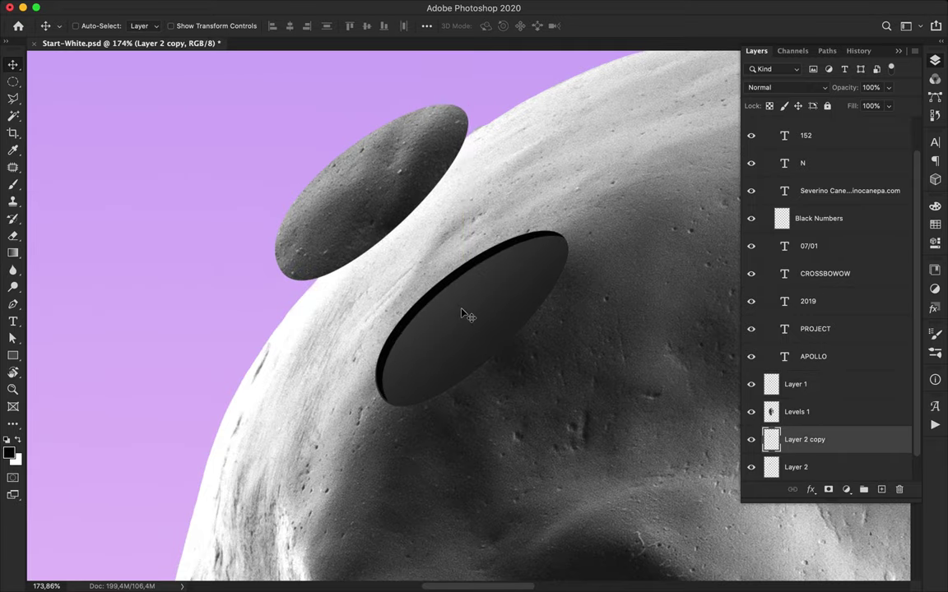
scroll(482, 292, down, 5)
scroll(469, 300, down, 3)
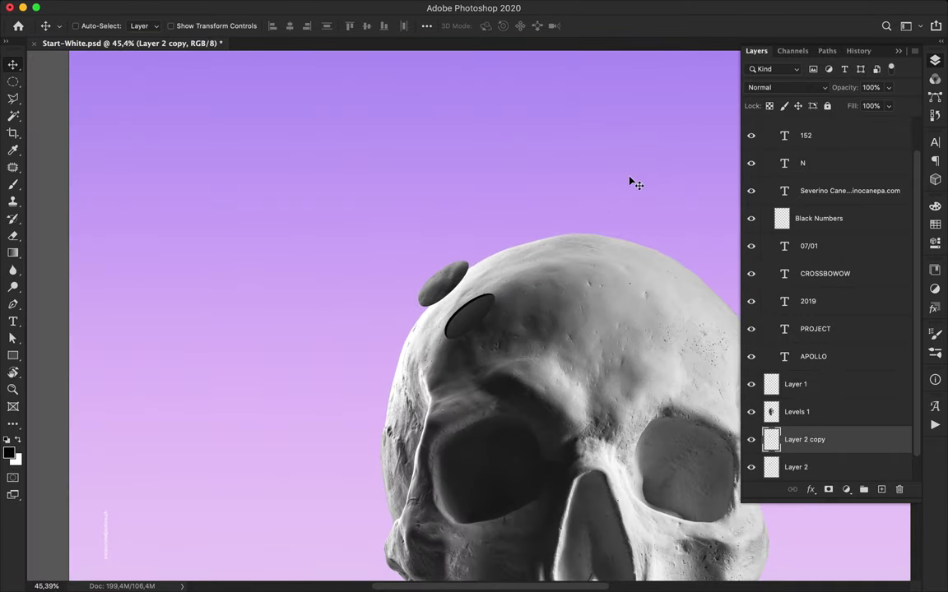
scroll(411, 305, up, 2)
scroll(352, 319, up, 3)
Step: Try an empty layer above Layer 1 with the lifted piece's outline loaded as a selection
super+click(390, 257)
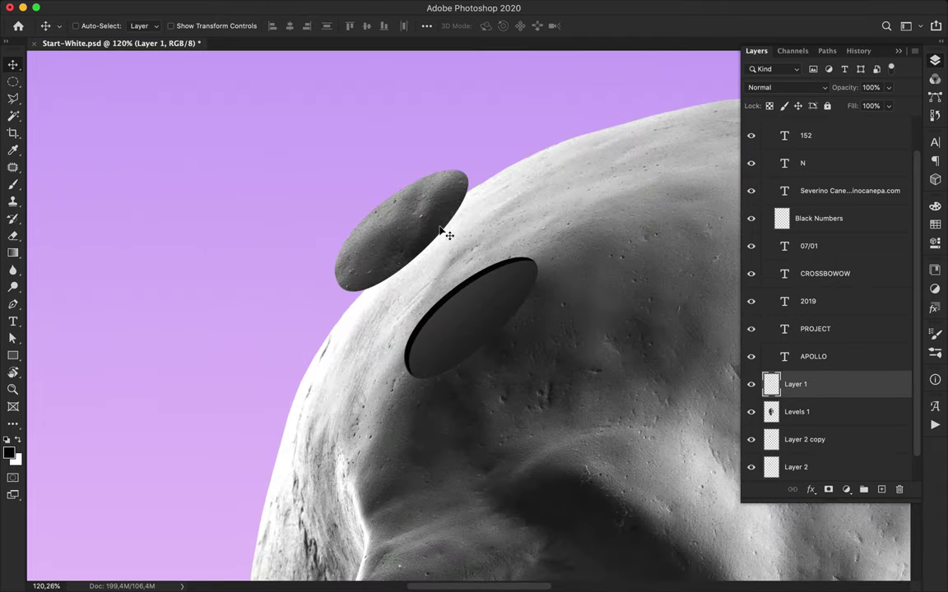
super+click(771, 384)
click(881, 490)
key(Up)
key(Return)
key(Up)
click(588, 207)
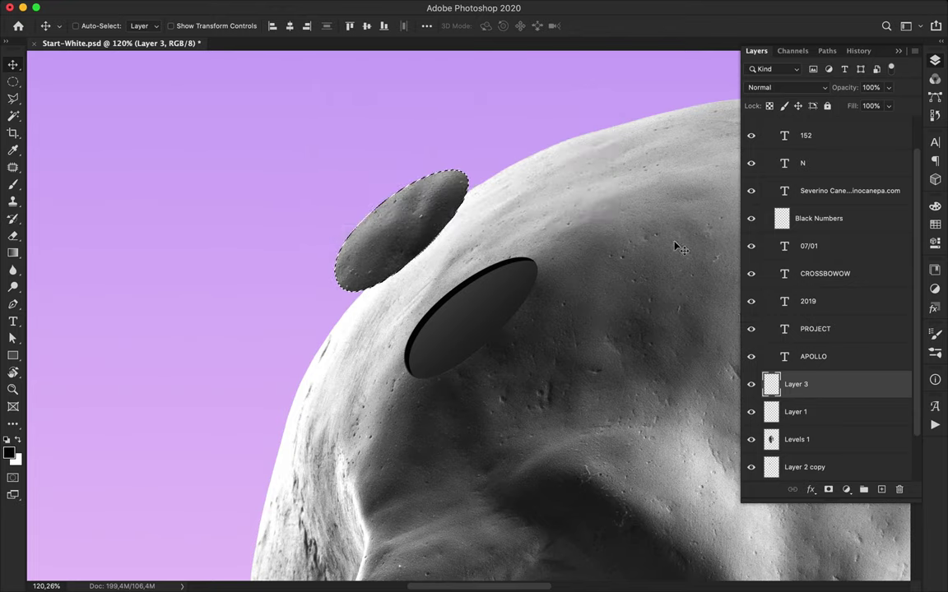
click(859, 418)
click(806, 391)
drag(810, 392, 900, 492)
key(Up)
Step: Duplicate Layer 1, load the copy's outline as a selection and shift it about 10 px right and slightly down
click(562, 202)
shift+click(814, 414)
click(752, 358)
click(753, 358)
drag(817, 364, 815, 352)
drag(361, 201, 363, 205)
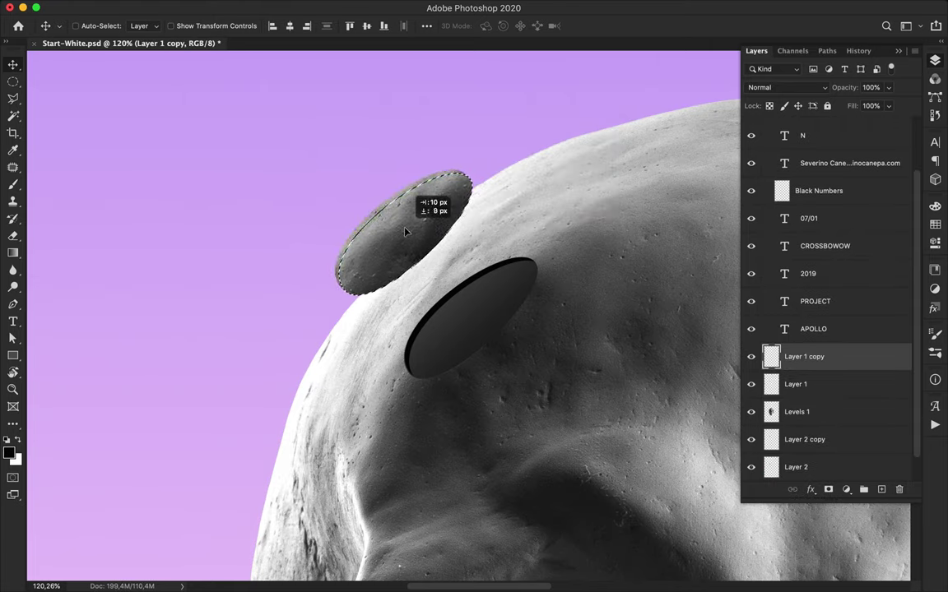
Step: Subtract Layer 1's outline from the selection, paint the remaining crescent black on Layer 1 copy and deselect it
alt+super+click(771, 392)
key(super+plus)
scroll(496, 226, down, 5)
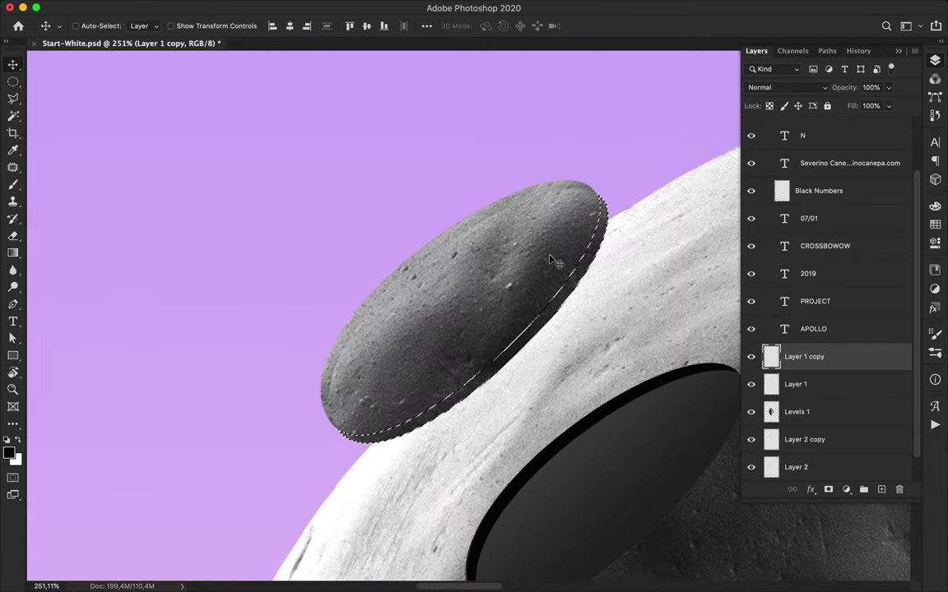
key(b)
click(408, 387)
key(v)
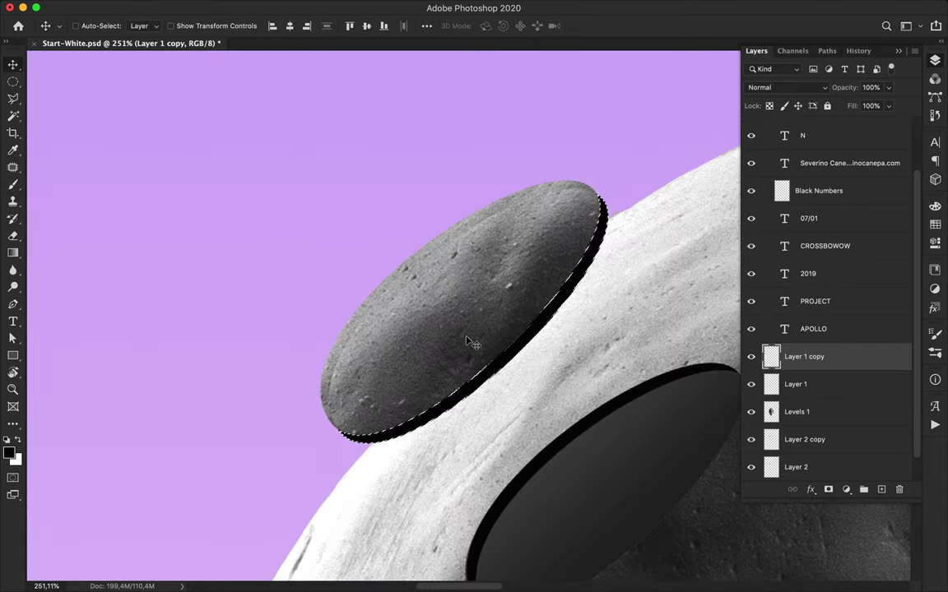
key(ctrl+d)
Step: Examine the lifted oval piece and its hole up close, over the whole skull and within the full poster
scroll(543, 264, down, 5)
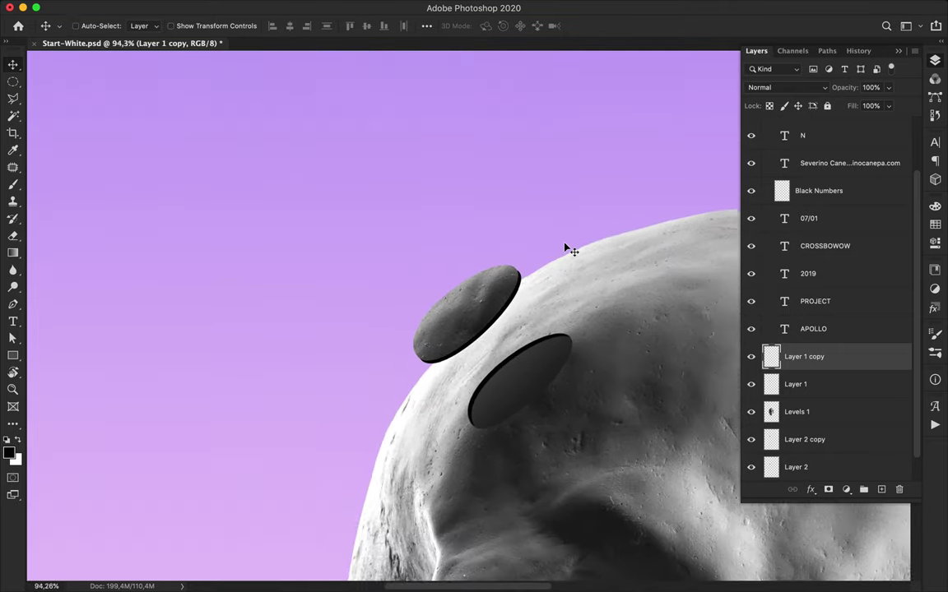
scroll(566, 248, down, 5)
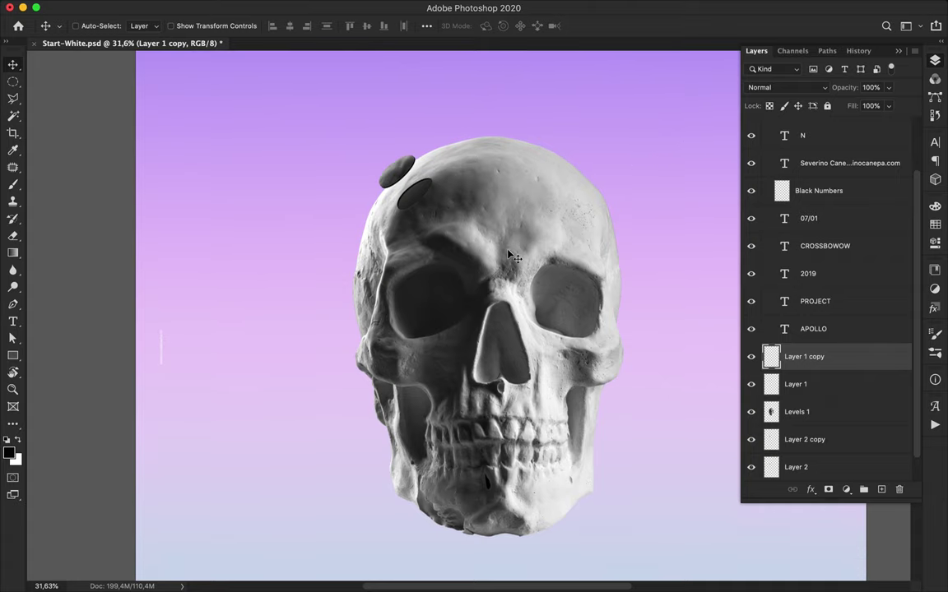
scroll(508, 255, up, 4)
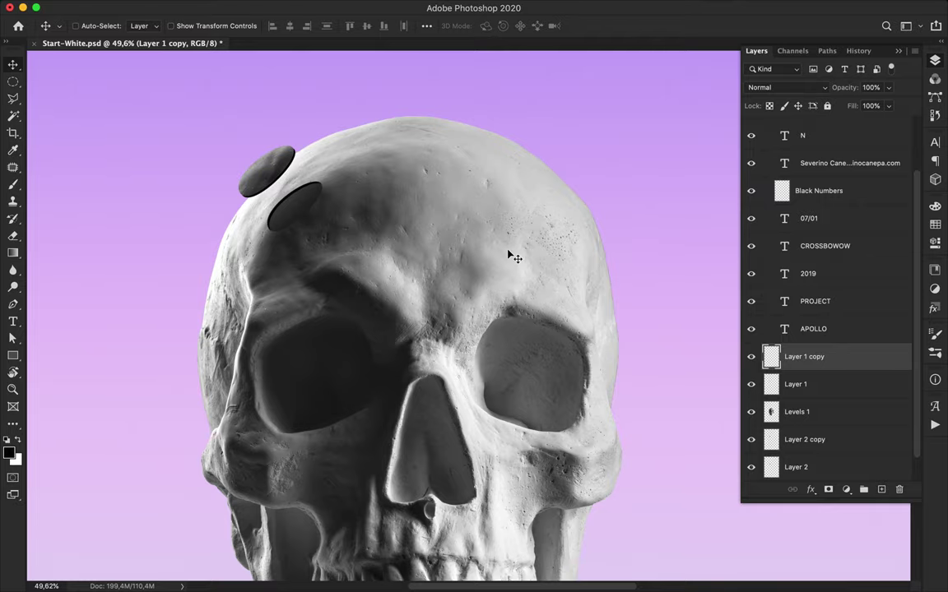
scroll(509, 256, down, 2)
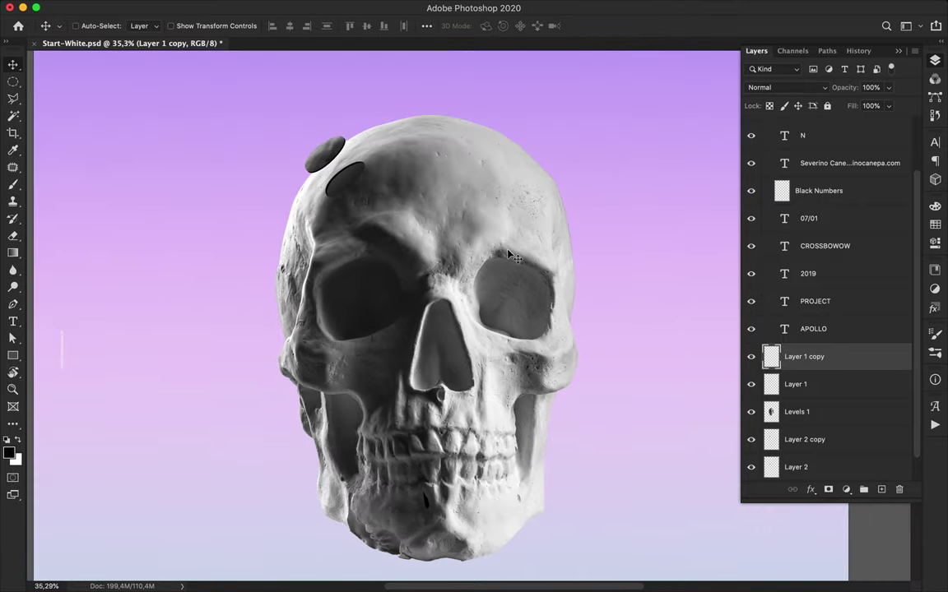
key(super+0)
scroll(511, 256, up, 5)
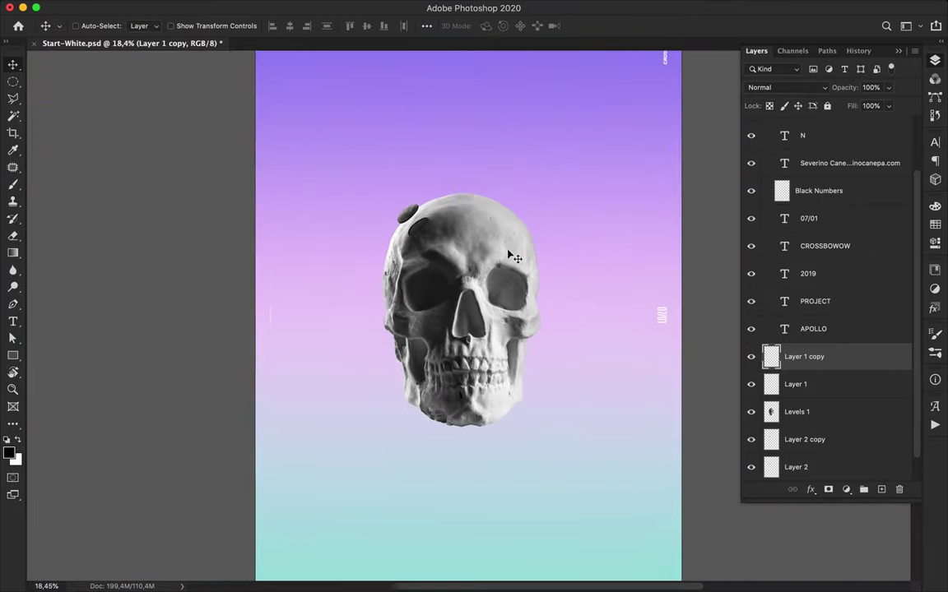
scroll(511, 256, down, 2)
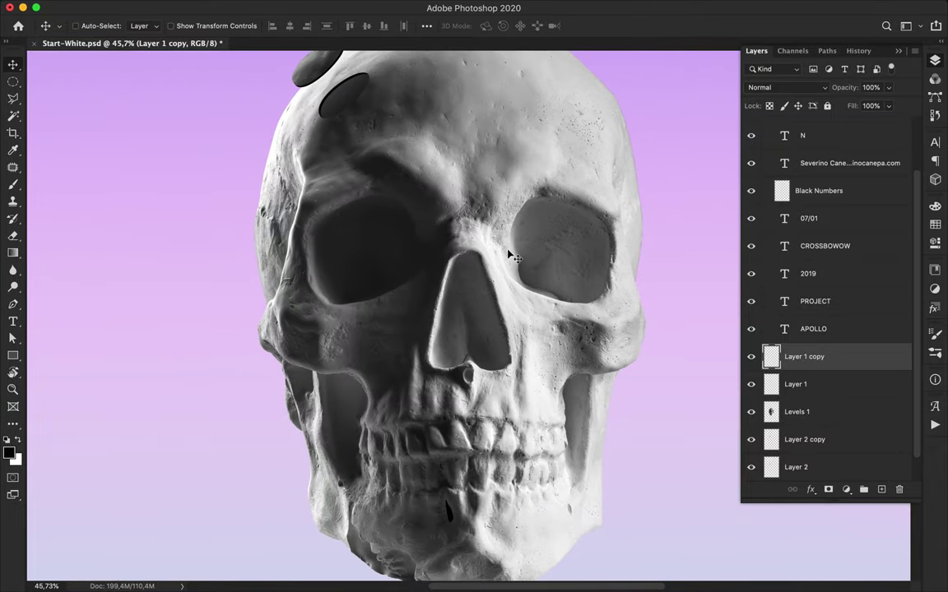
scroll(586, 303, up, 3)
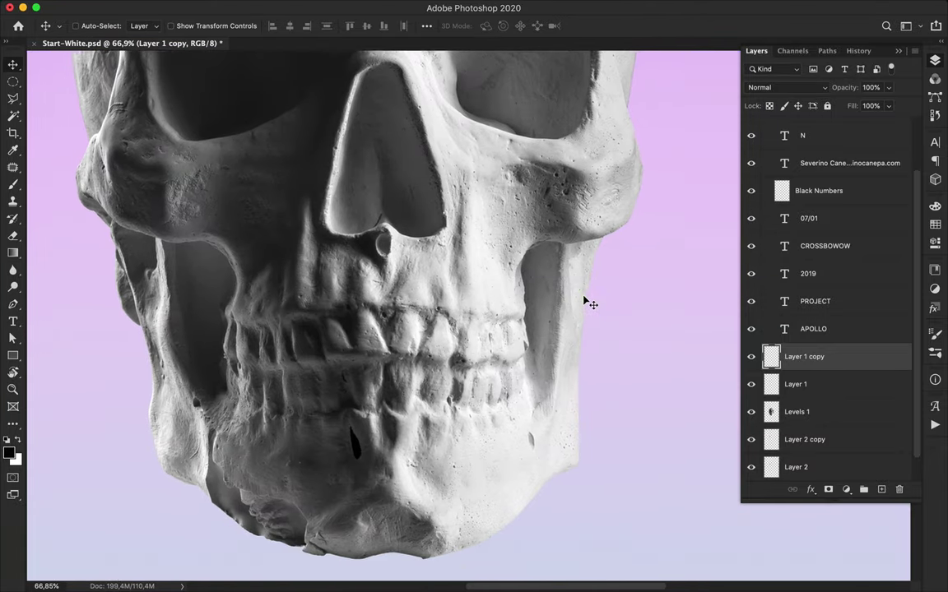
scroll(586, 302, up, 2)
scroll(586, 303, down, 2)
scroll(586, 302, up, 5)
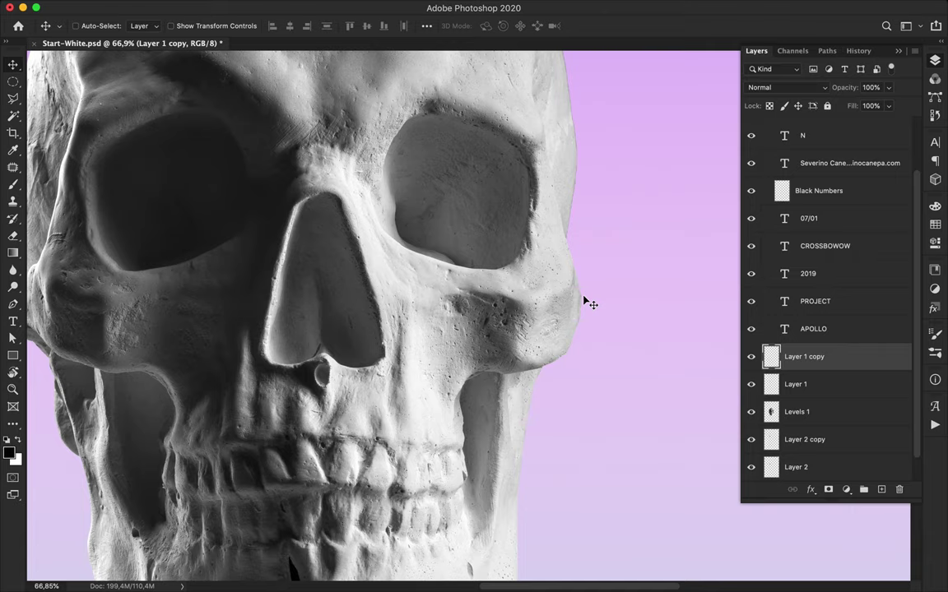
scroll(510, 362, up, 5)
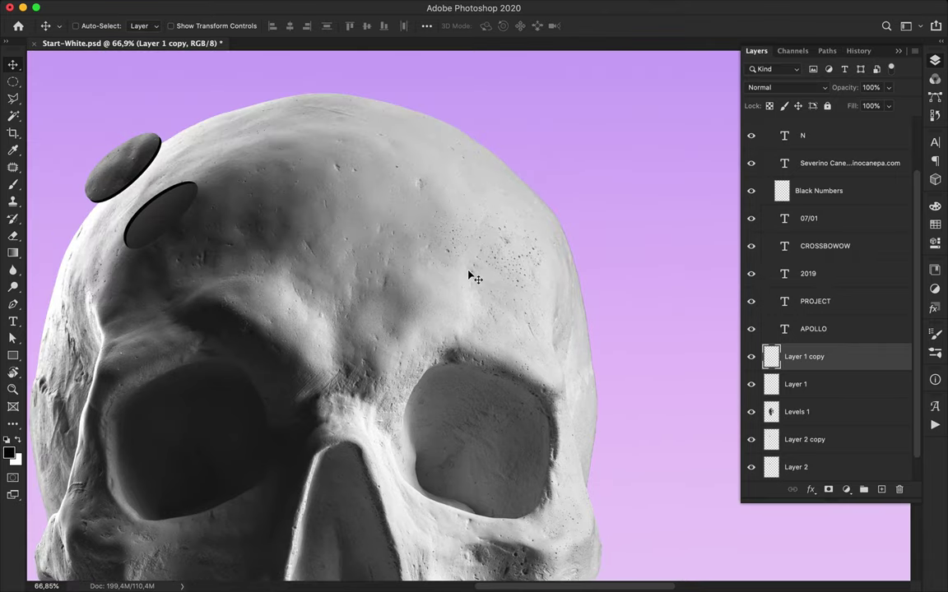
scroll(475, 278, down, 6)
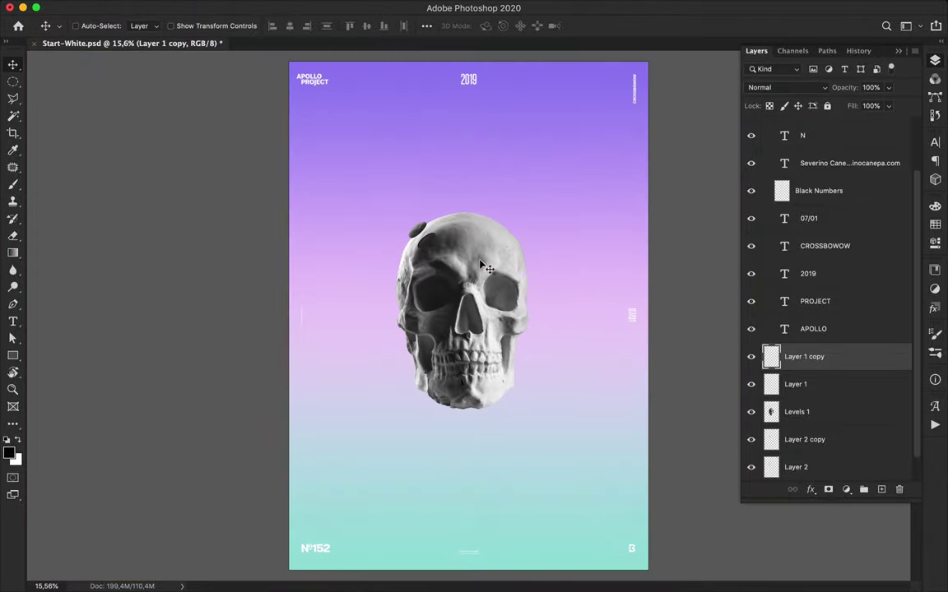
Step: Scale the skull and oval layers, from Layer 1 copy to Layer 2, to 120% and move them slightly down the poster
scroll(780, 314, down, 1)
shift+click(813, 442)
key(super+r)
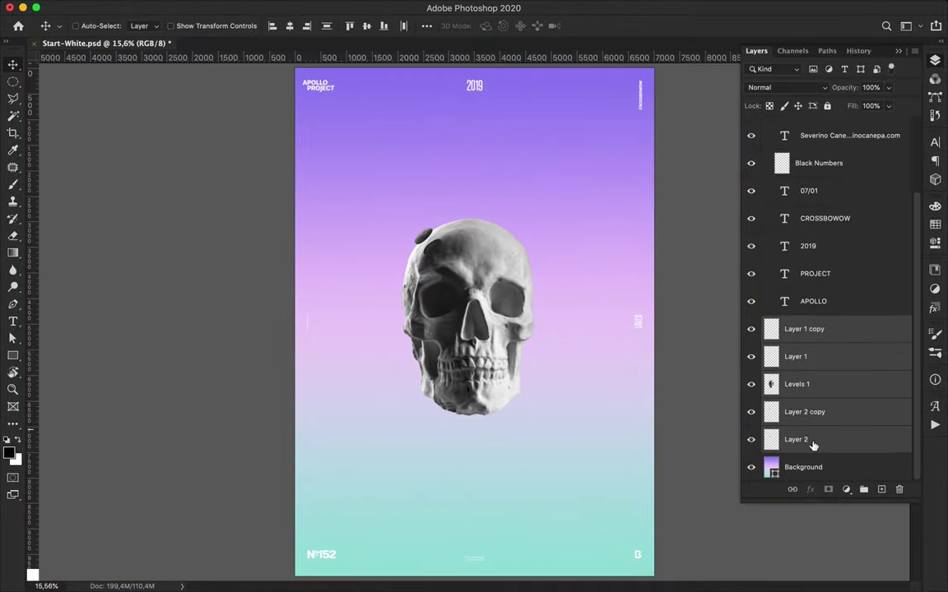
key(super+t)
text(120)
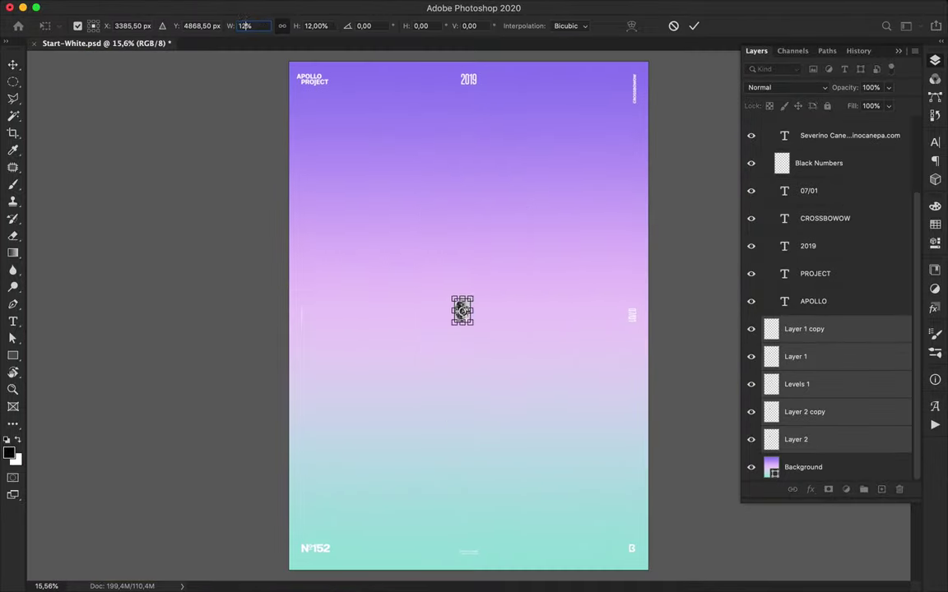
key(Return)
drag(520, 315, 520, 324)
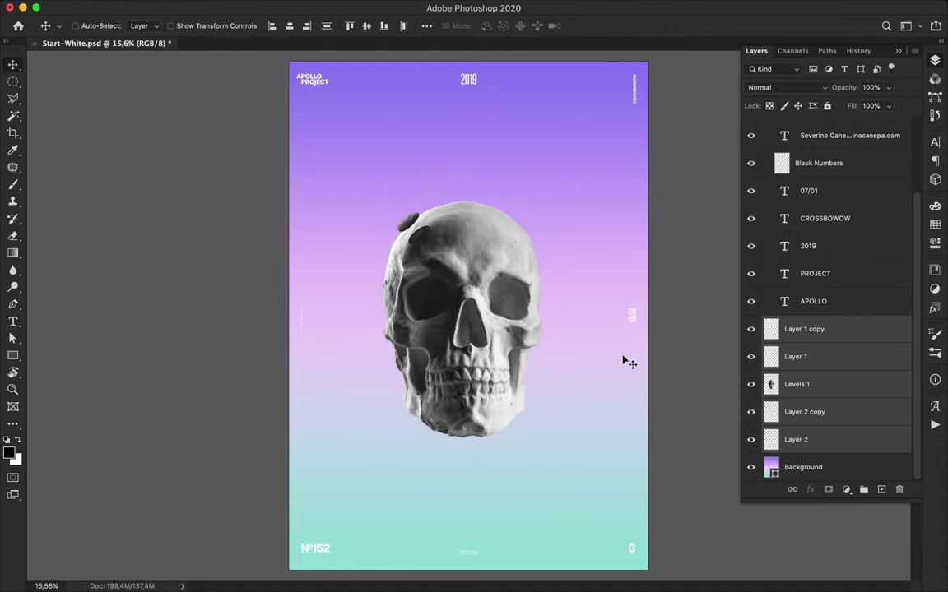
Step: Select the APOLLO and PROJECT texts together and enlarge them into a big title spanning over half the poster's width
key(super+plus)
click(503, 325)
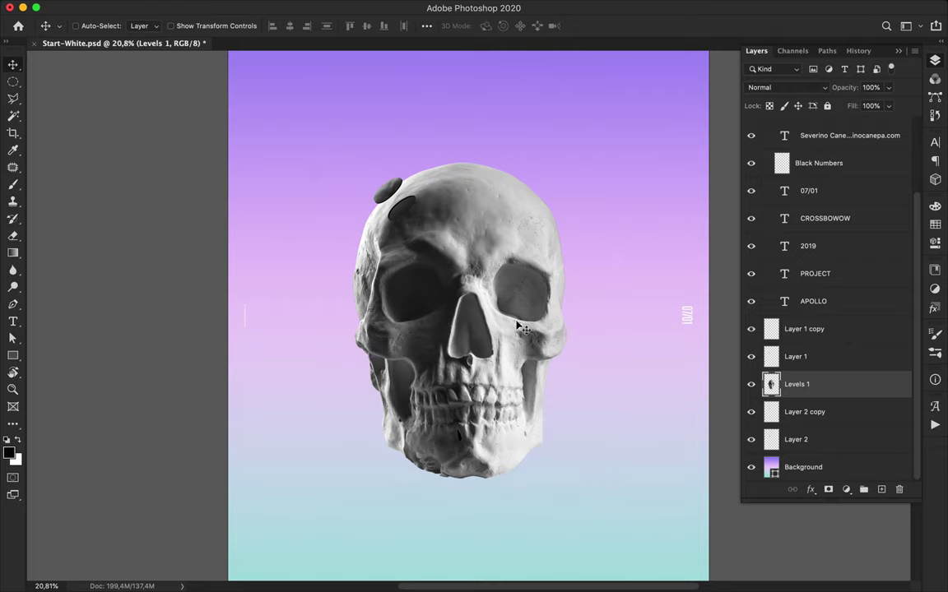
scroll(539, 329, down, 2)
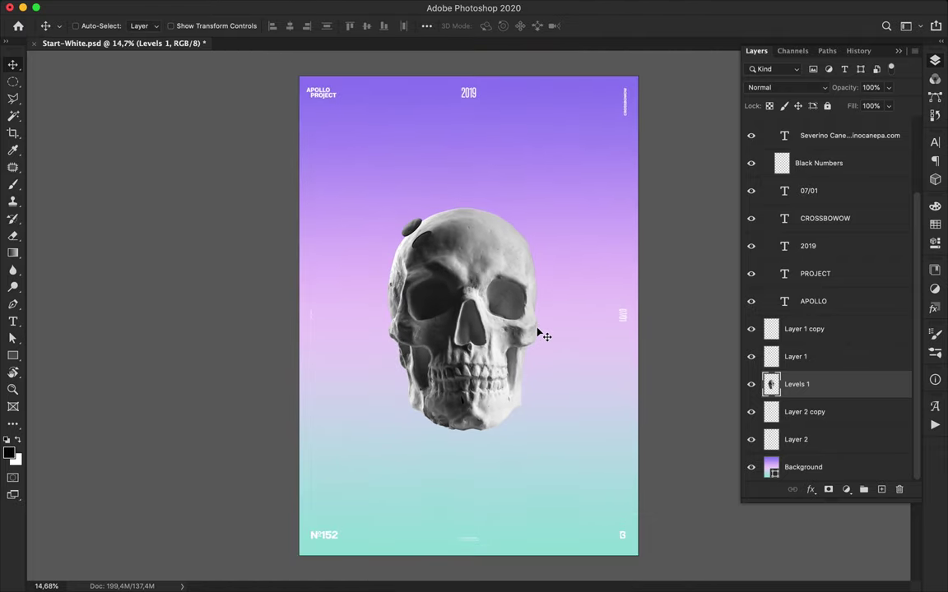
click(311, 89)
click(316, 91)
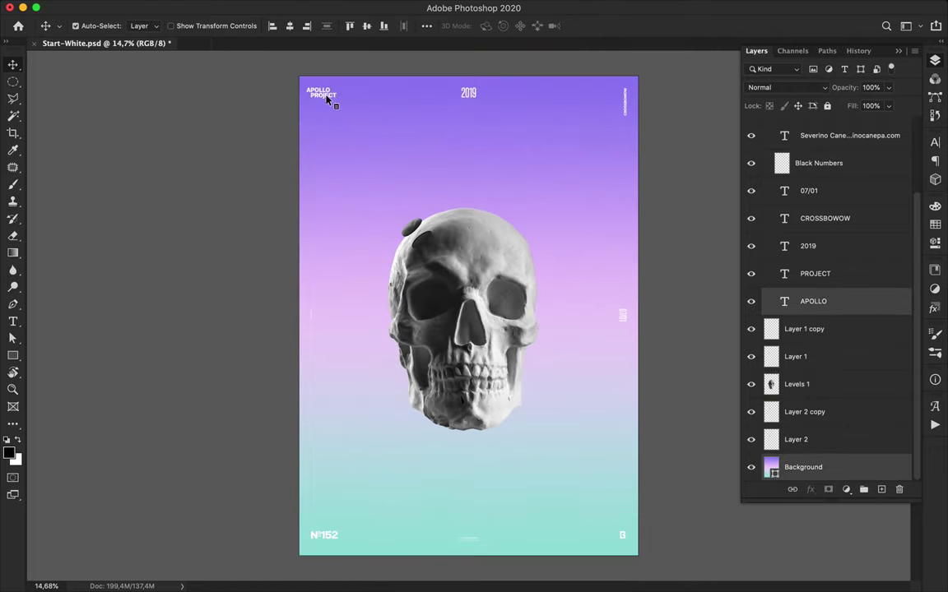
click(323, 95)
shift+click(319, 91)
key(super+t)
drag(337, 100, 515, 180)
key(Return)
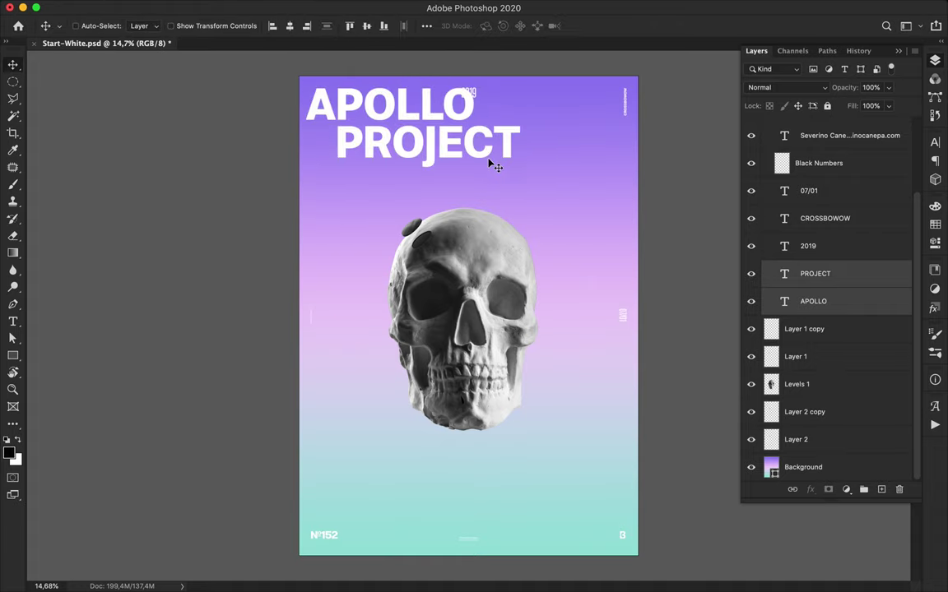
Step: Place the 2019 text beside APOLLO, scale it to about 289% and nudge it closer to the title
super+click(475, 94)
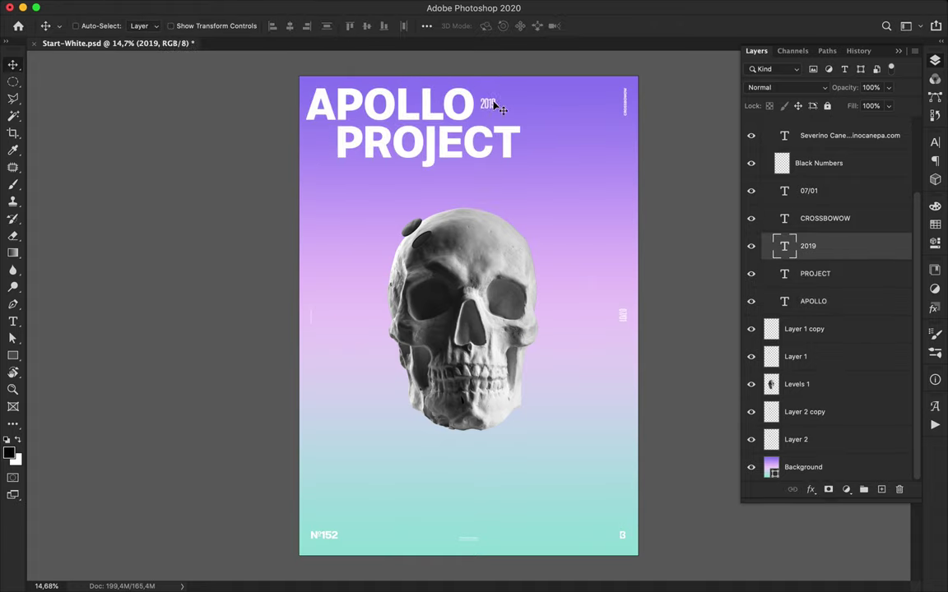
key(super+t)
drag(496, 105, 526, 107)
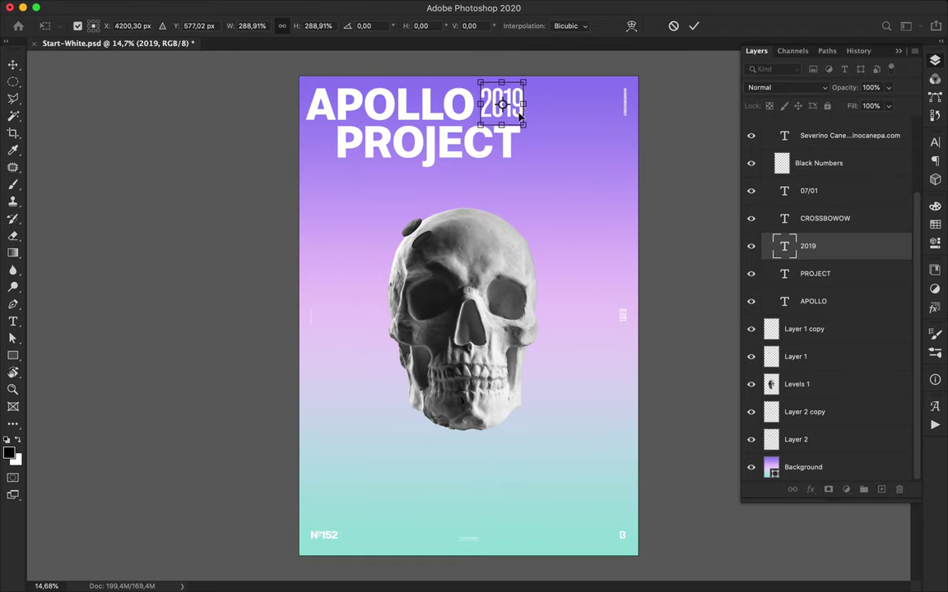
key(Return)
key(shift+Left)
key(shift+Left)
key(shift+Left)
key(shift+Left)
key(shift+Left)
key(shift+Left)
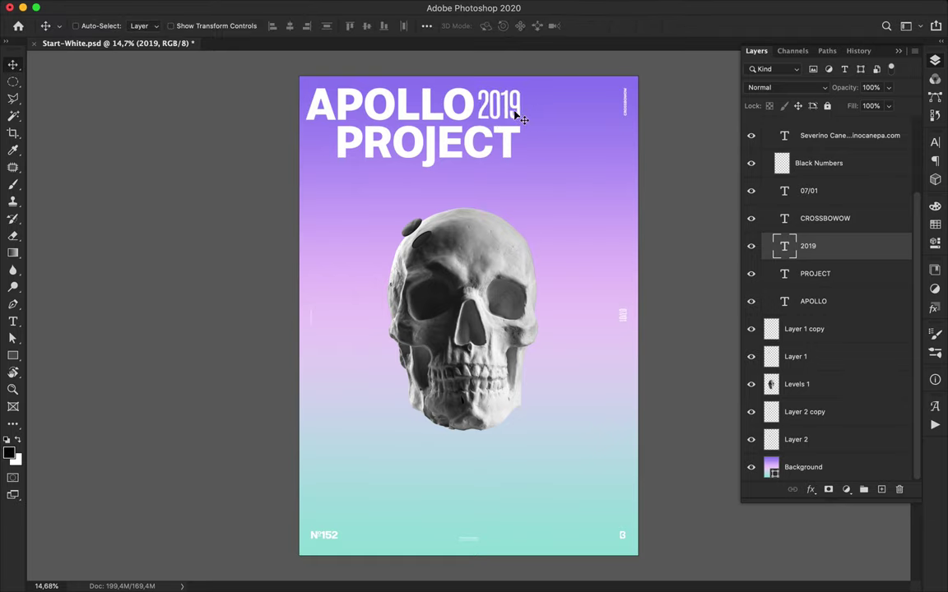
Step: Erase the small B logo from the Black Numbers layer and delete the CROSSBOWOW text
super+click(625, 112)
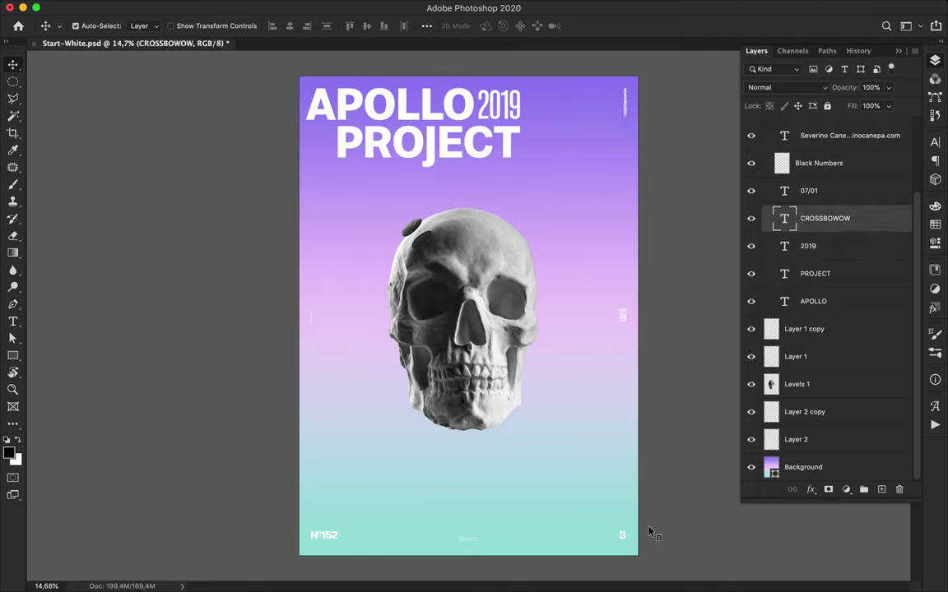
shift+super+click(626, 534)
click(624, 538)
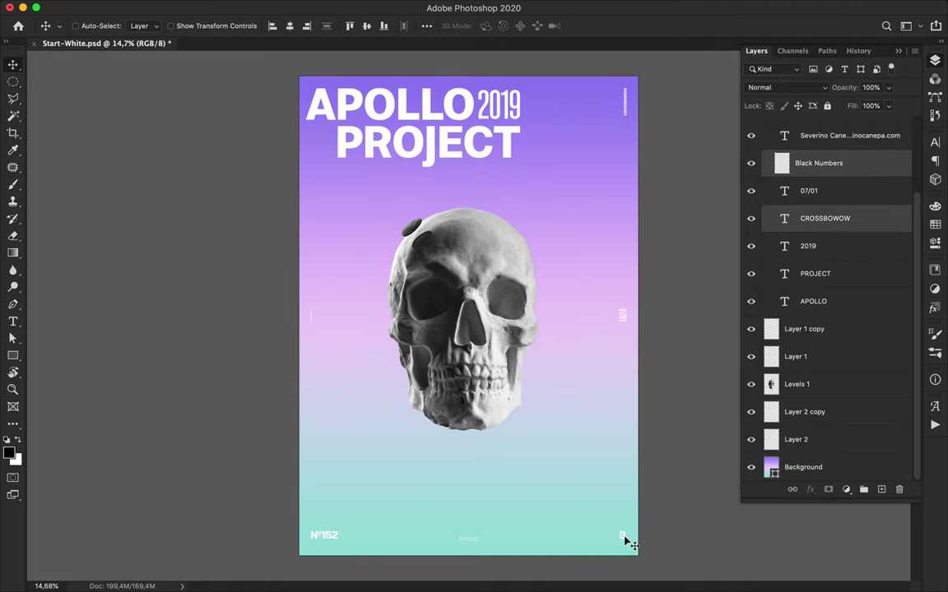
key(m)
drag(614, 529, 625, 539)
click(802, 168)
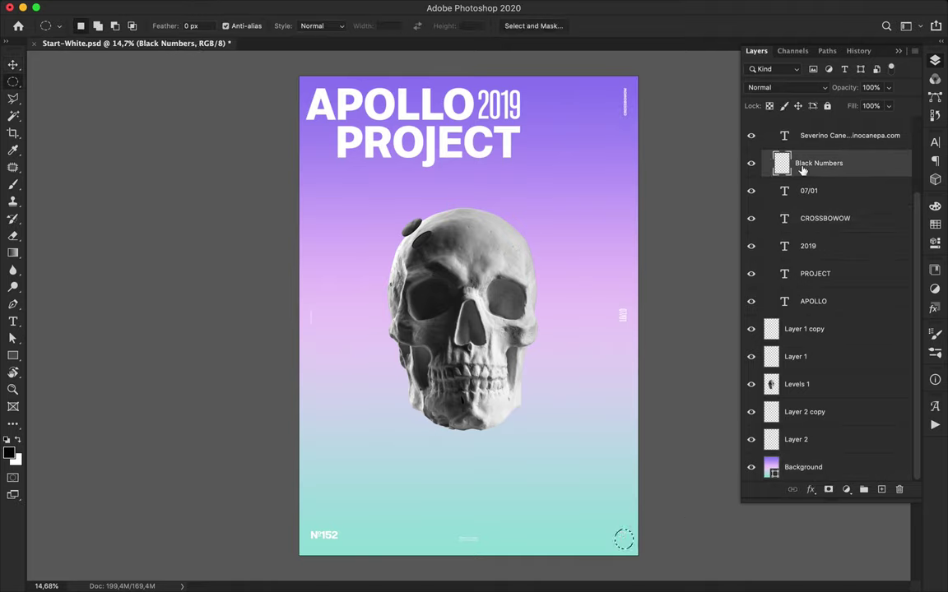
key(v)
super+click(625, 102)
key(Delete)
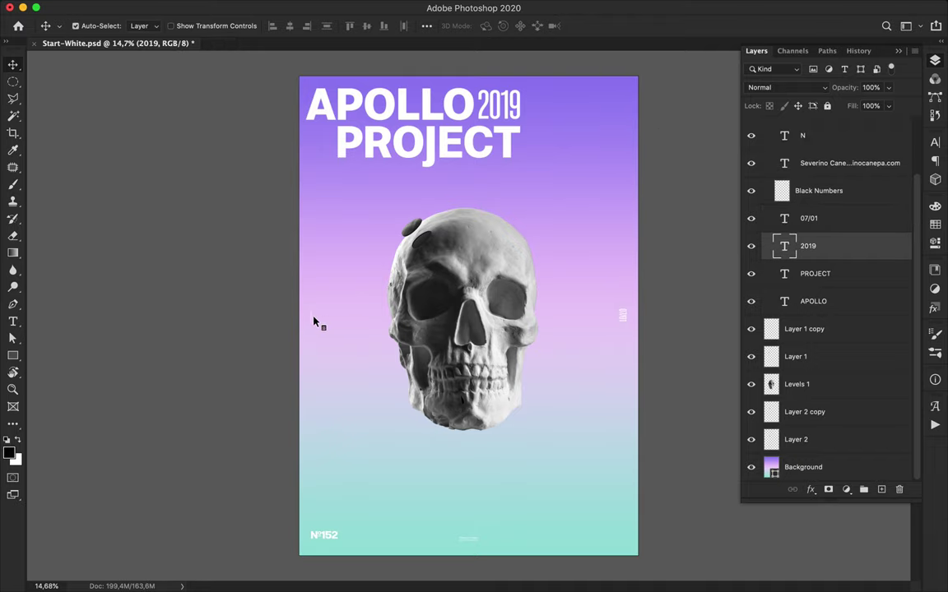
Step: Delete the tiny vertical element at the poster's left edge and change the number 152 to 331
super+click(311, 317)
super+click(310, 316)
key(BackSpace)
double_click(329, 537)
text(182)
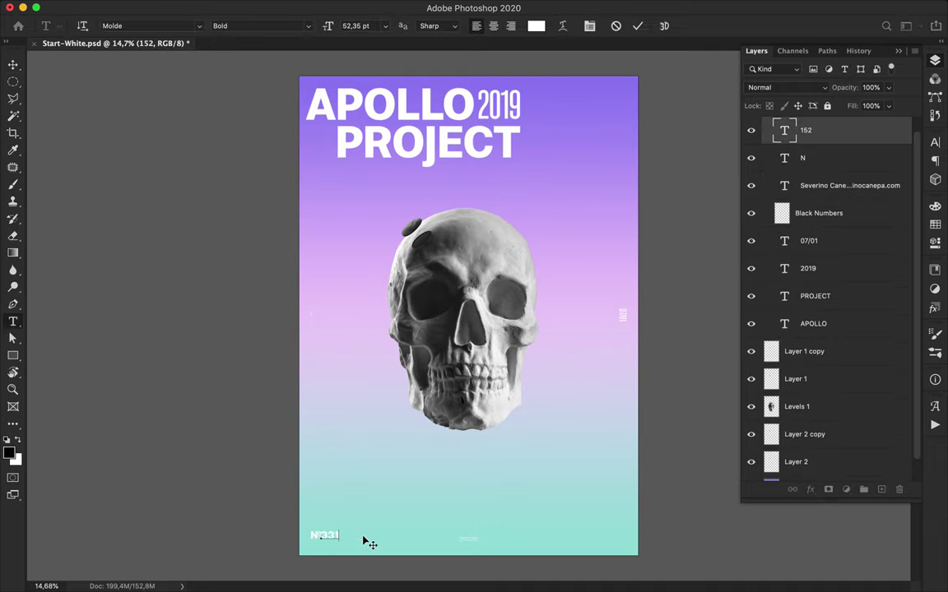
Step: Change the vertical date text 07/01 at the poster's right edge to 11/27
key(super+plus)
key(super+plus)
key(super+plus)
key(super+plus)
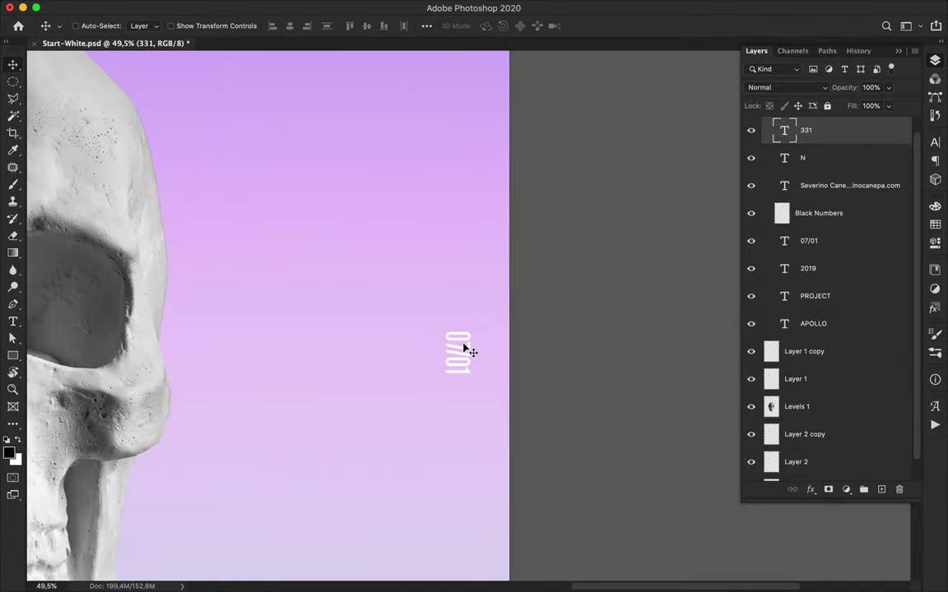
click(460, 345)
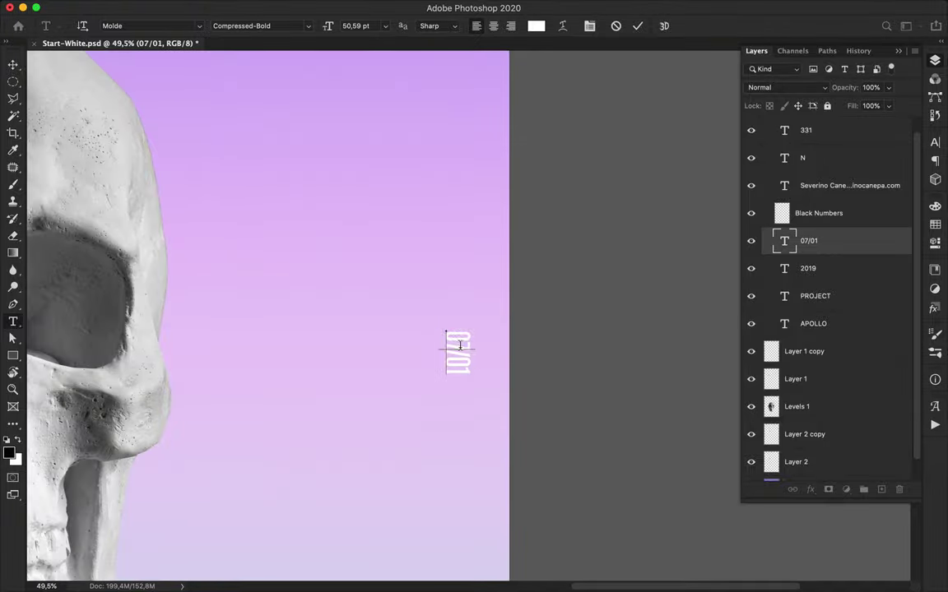
key(super+Return)
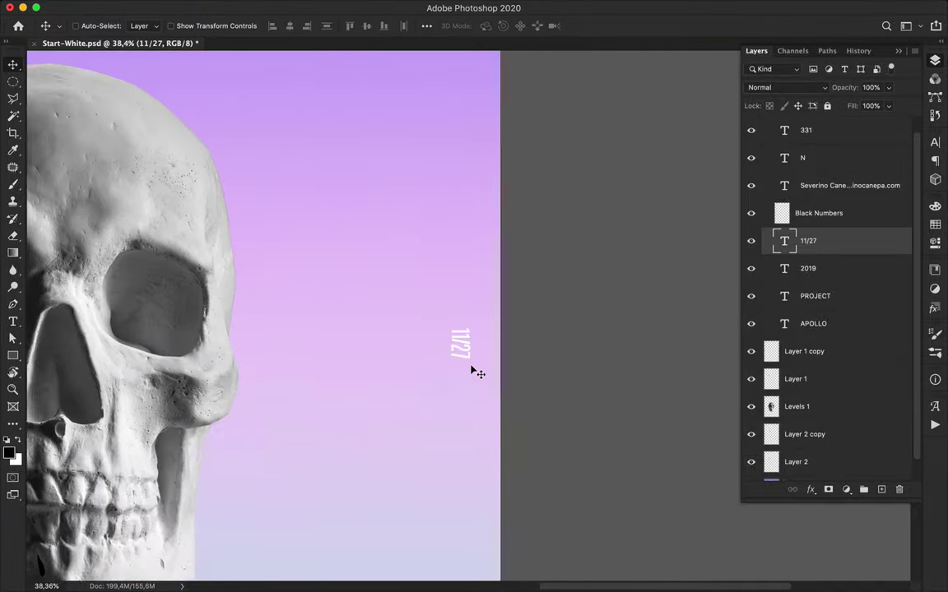
Step: Merge the 331, N and Black Numbers layers, then rotate the result 90° clockwise and enlarge it in the poster's lower-left corner
key(super+0)
super+click(329, 547)
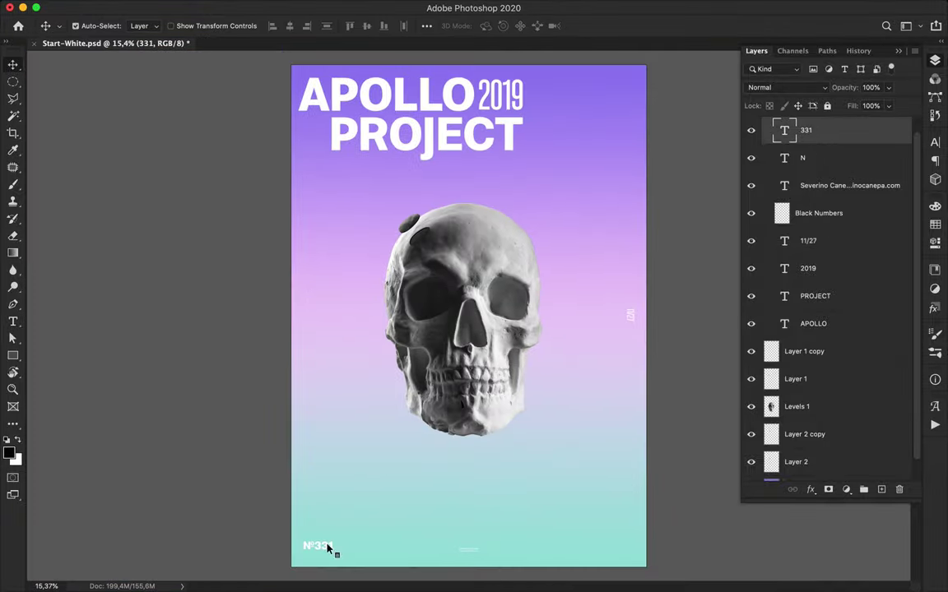
super+click(829, 159)
super+click(826, 215)
key(super+e)
key(super+t)
drag(345, 526, 418, 407)
key(Return)
drag(350, 440, 340, 419)
Step: Enlarge the author credit, left-align its two lines and place it beside the base of the vertical 331
super+click(472, 552)
key(super+t)
drag(469, 546, 461, 526)
key(Return)
click(935, 143)
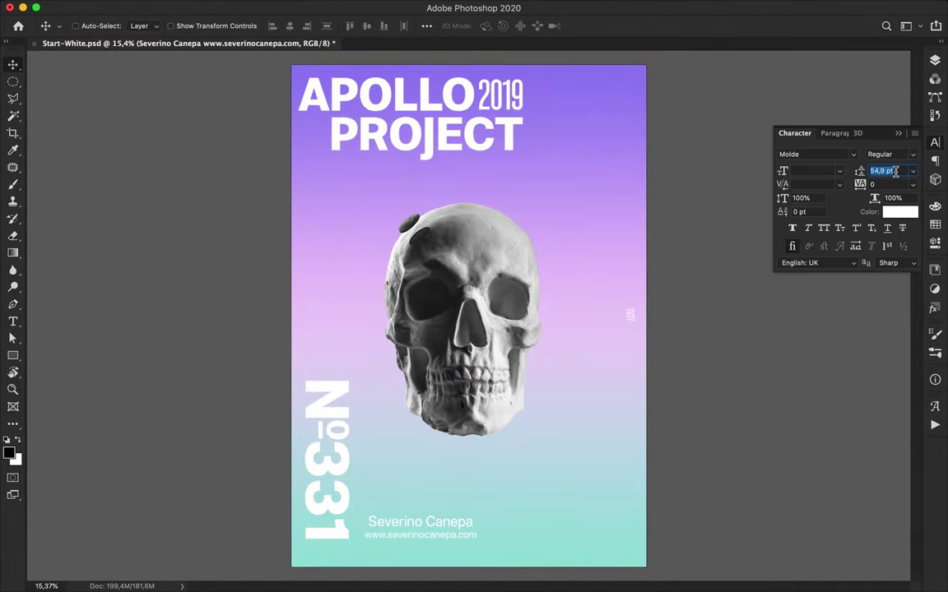
click(828, 133)
drag(449, 526, 437, 526)
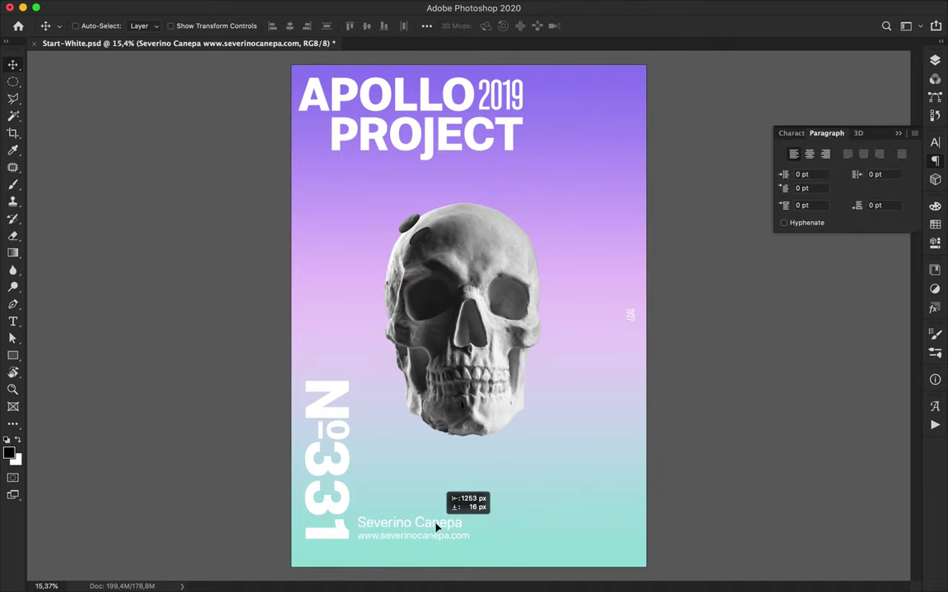
Step: Scale the author credit to about 90% and move the 11/27 date to the poster's lower right
click(795, 133)
click(824, 171)
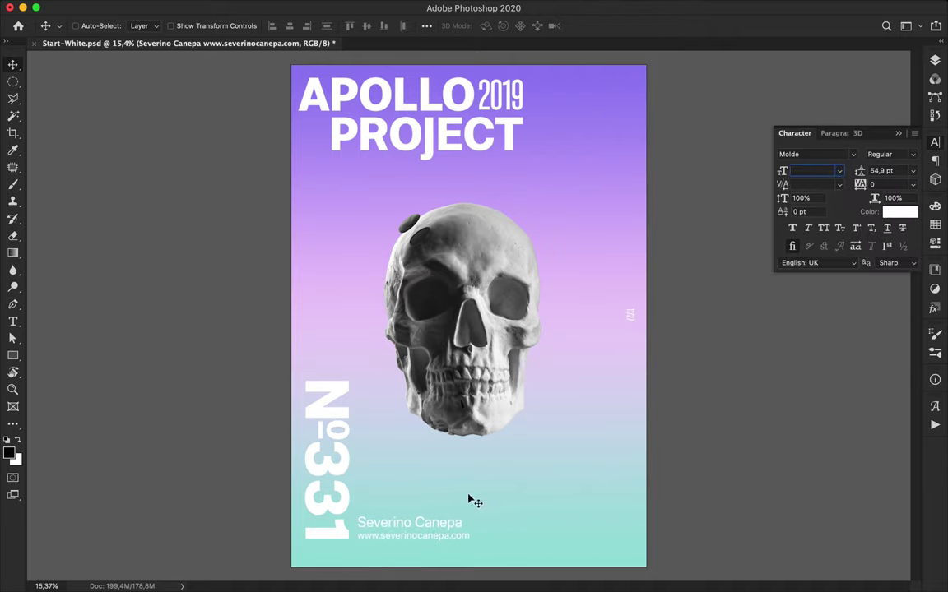
key(super+t)
drag(470, 515, 458, 518)
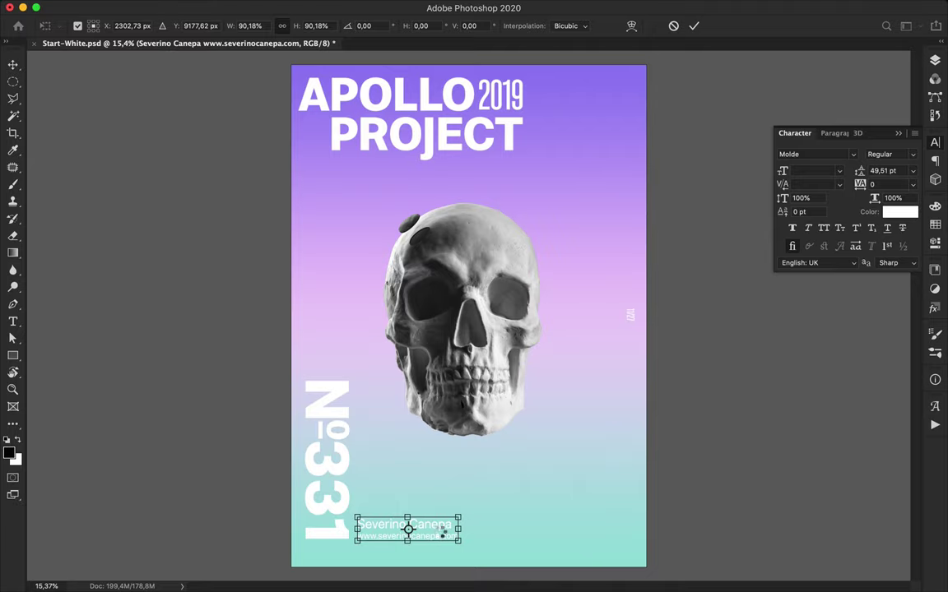
key(Return)
drag(634, 323, 601, 516)
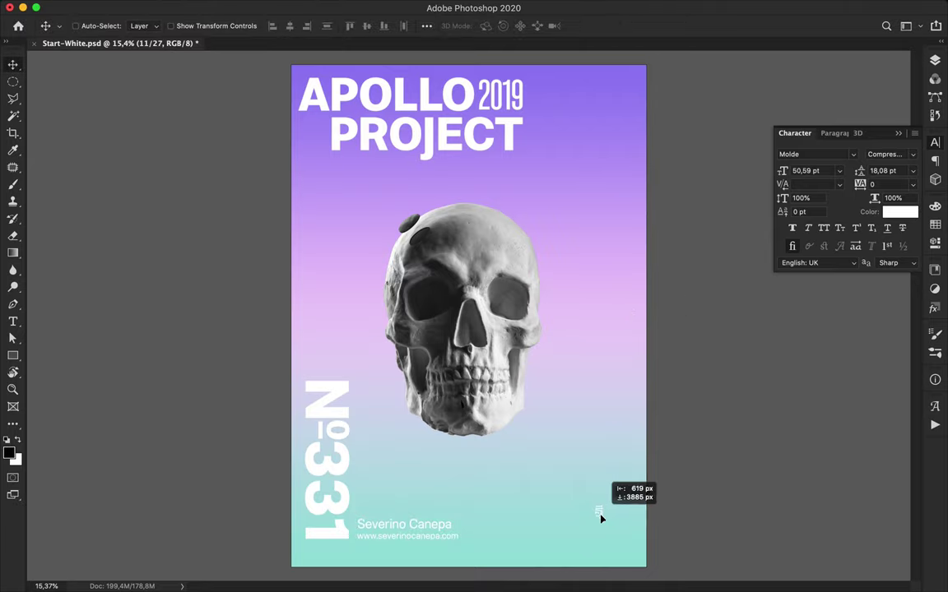
Step: Erase the Nº characters above the vertical 331 using rectangular selections, then deselect
scroll(343, 428, up, 5)
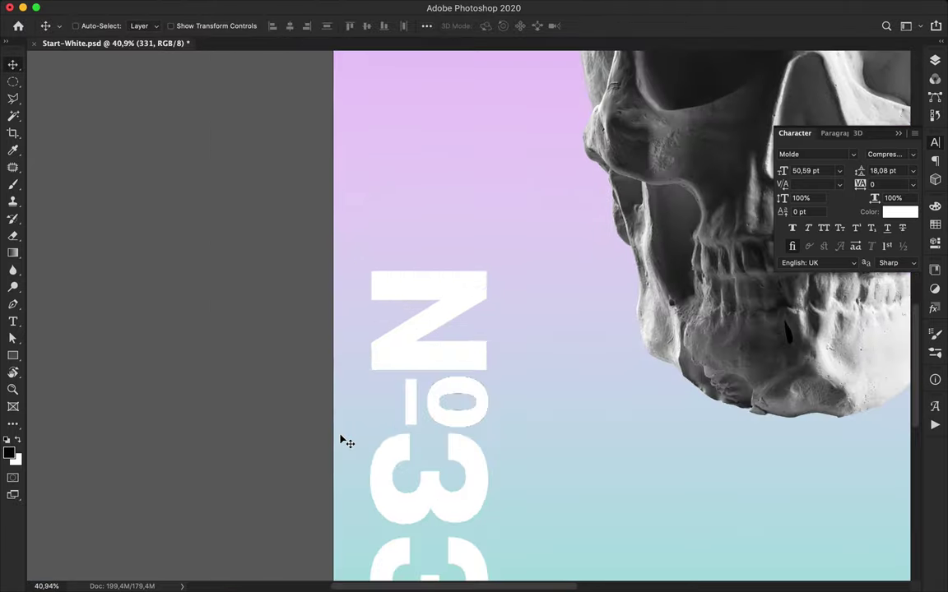
key(m)
drag(13, 84, 66, 76)
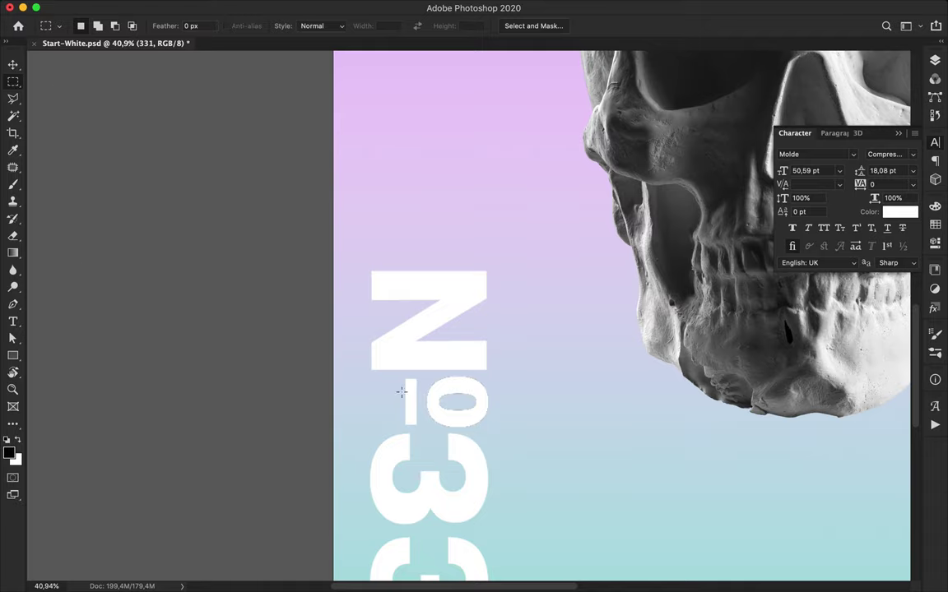
drag(513, 431, 515, 432)
key(Delete)
drag(349, 242, 539, 393)
key(Delete)
key(super+d)
key(super+0)
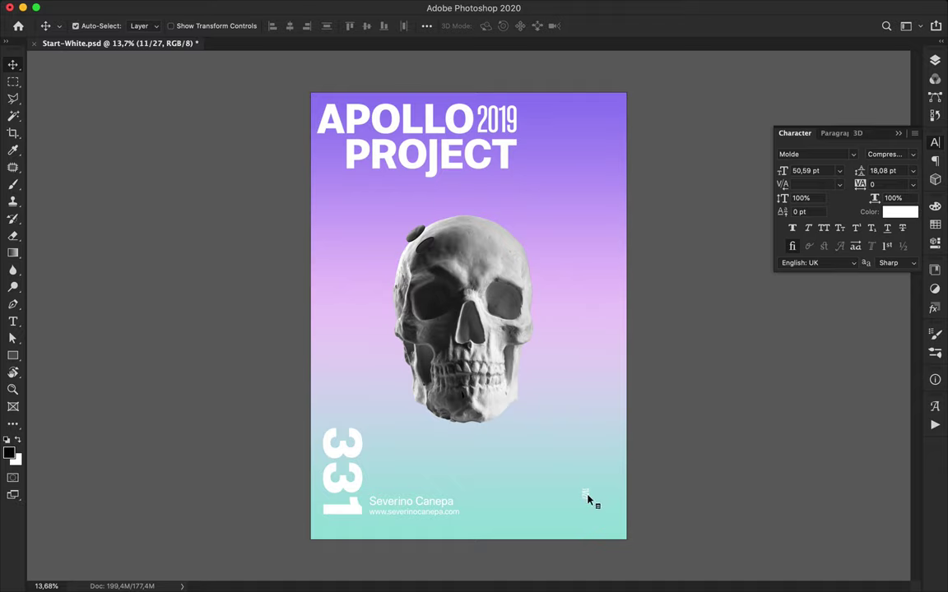
Step: Rotate the 11/27 date to read horizontally and enlarge it to about 160.92 pt
key(super+t)
drag(586, 485, 594, 454)
key(Return)
key(super+t)
key(Return)
Step: Copy a rectangular area around the skull's right-hand eye socket onto its own layer and position it over the socket
scroll(492, 323, up, 2)
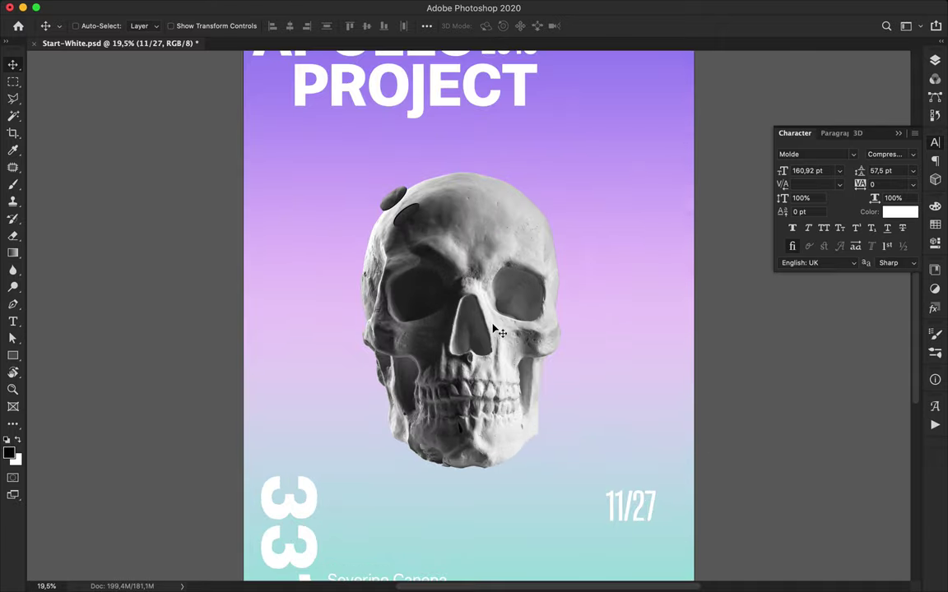
key(m)
drag(592, 327, 596, 334)
click(721, 299)
key(super+v)
key(v)
drag(470, 333, 517, 307)
Step: Apply the Mosaic filter to the copied eye-socket patch with a slightly smaller cell size
click(308, 8)
mouse_move(356, 194)
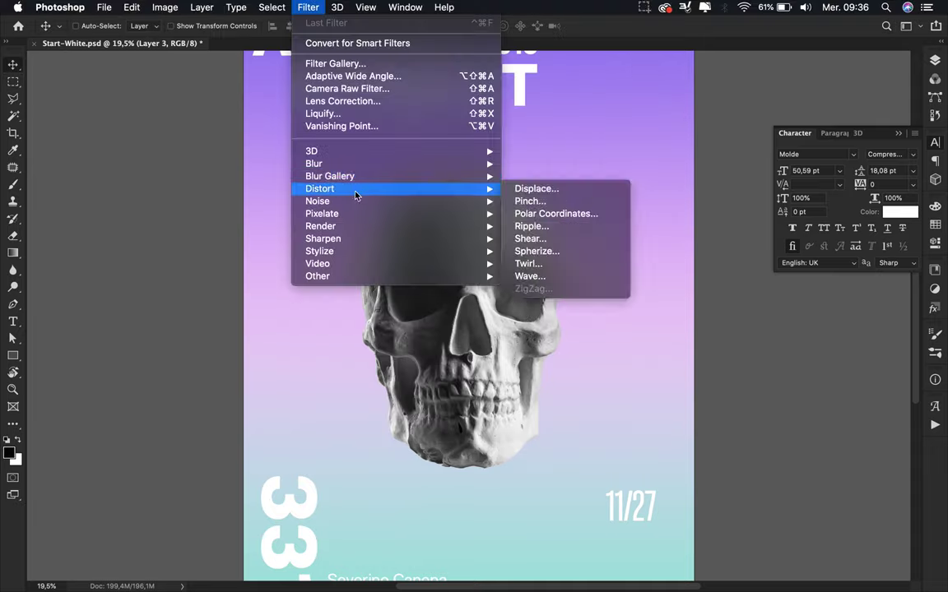
mouse_move(362, 213)
click(551, 274)
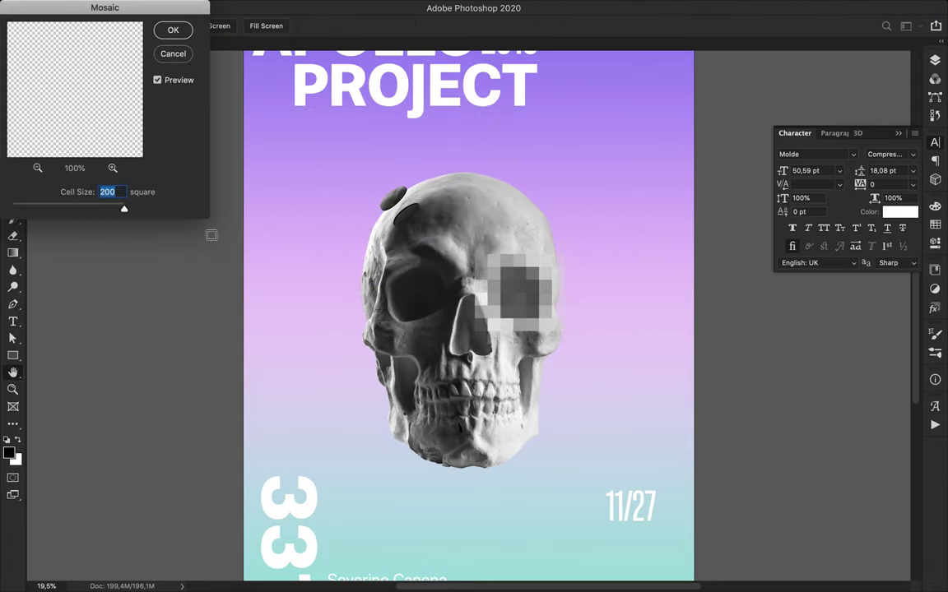
drag(124, 212, 112, 213)
click(172, 37)
Step: Adjust the position of the pixelated patch over the eye socket and save the document
drag(560, 322, 543, 302)
key(super+0)
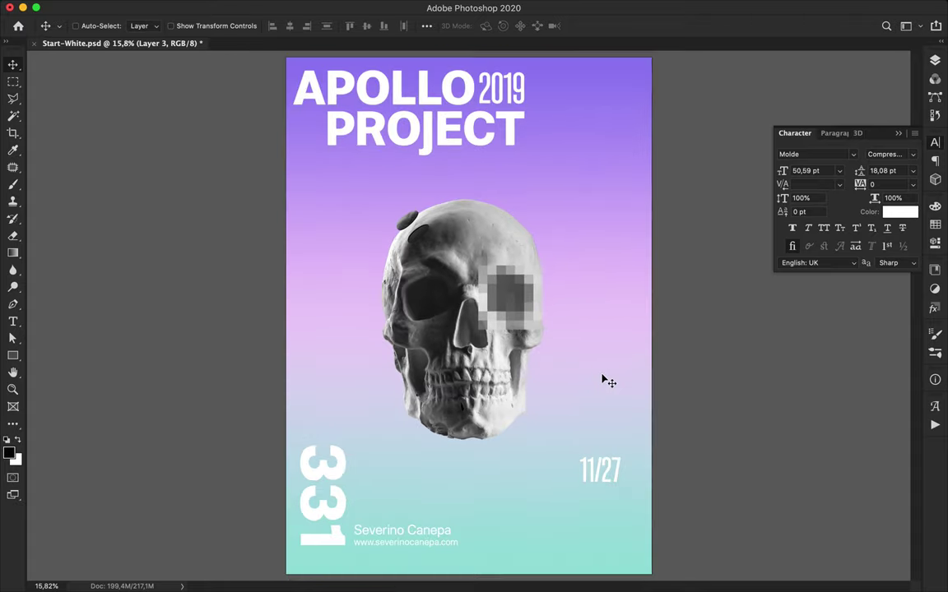
key(super+s)
click(579, 8)
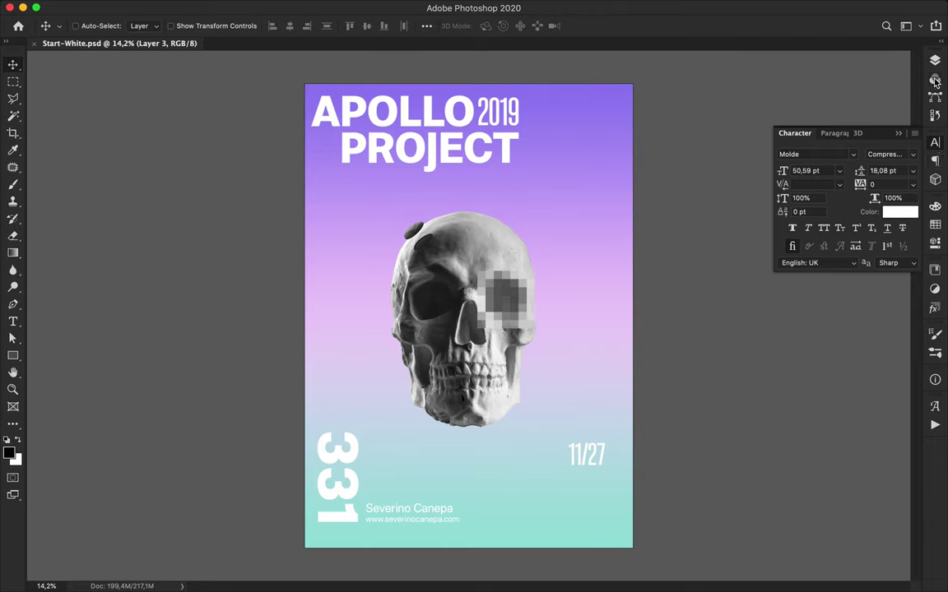
Step: Duplicate the Background layer, convert the copy to a smart object and open it in Liquify
click(935, 80)
click(823, 468)
key(super+j)
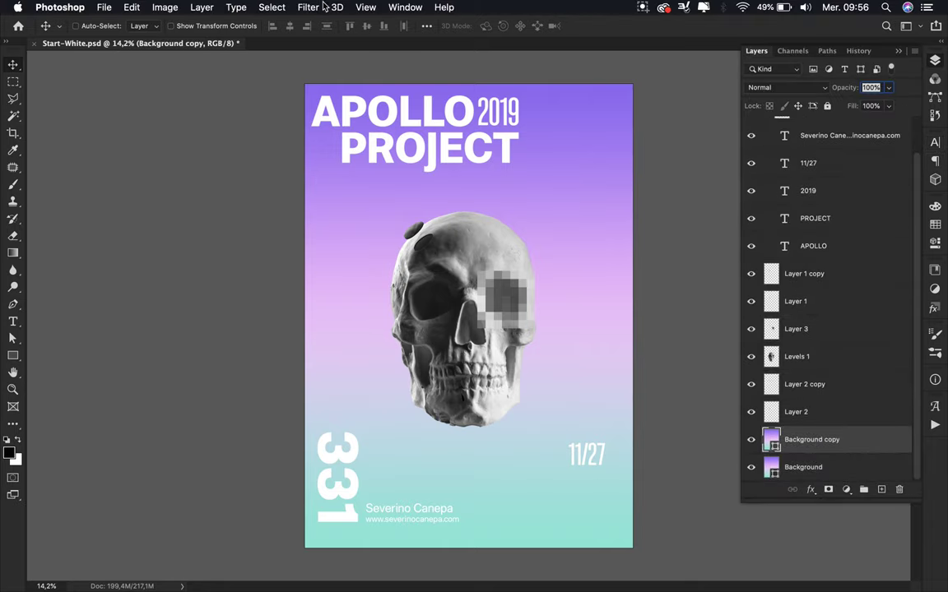
click(309, 7)
click(330, 113)
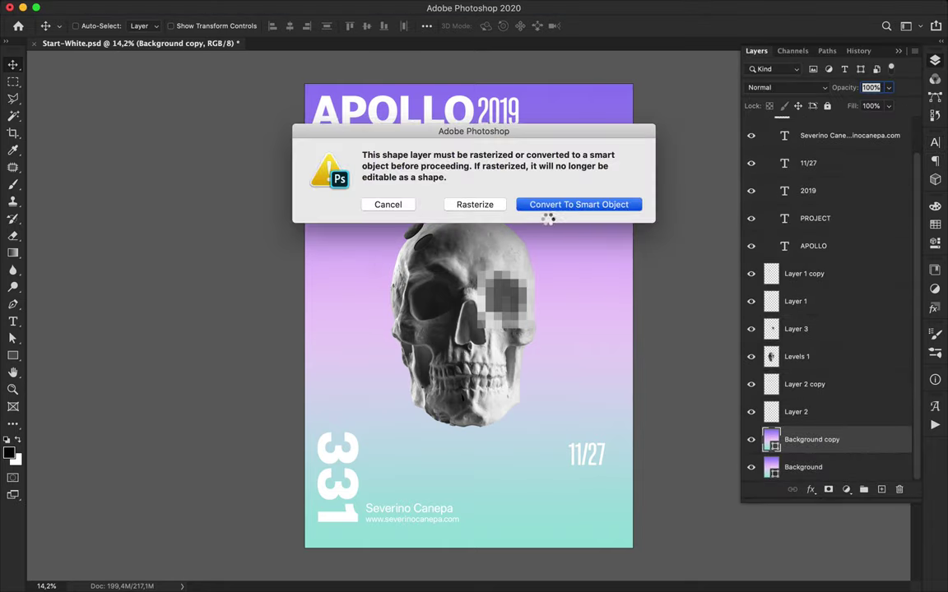
click(546, 206)
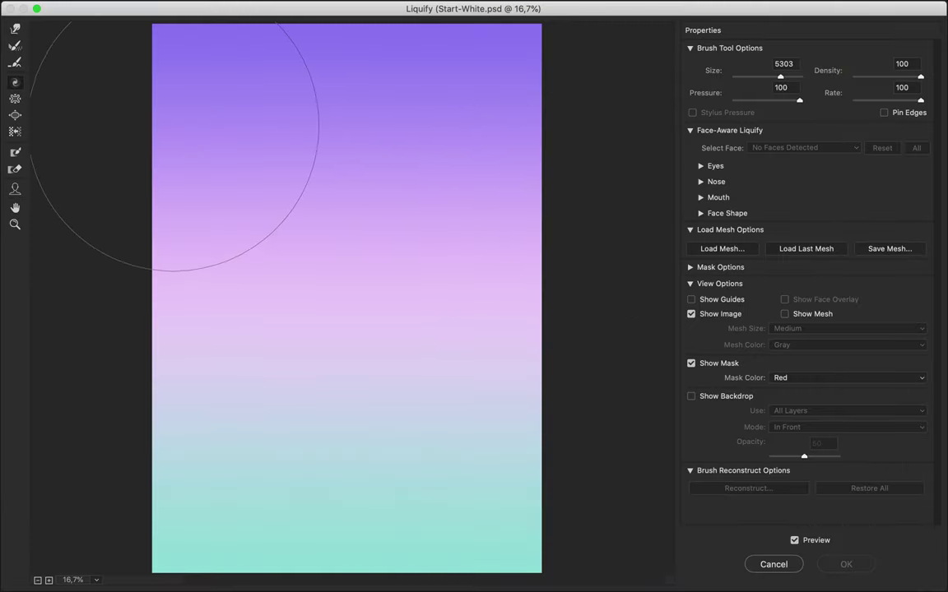
Step: Try smearing the background gradient with the Forward Warp tool at brush size 7336, then reconstruct it
click(15, 30)
mouse_move(107, 33)
mouse_down()
mouse_move(119, 37)
mouse_move(201, 296)
mouse_move(200, 392)
mouse_move(198, 171)
mouse_move(385, 190)
mouse_move(353, 371)
mouse_move(466, 362)
mouse_move(379, 269)
mouse_move(206, 515)
mouse_move(300, 159)
mouse_move(300, 52)
mouse_move(250, 33)
mouse_move(266, 24)
mouse_move(267, 202)
mouse_move(251, 218)
mouse_move(243, 211)
mouse_move(247, 227)
mouse_move(486, 159)
mouse_move(500, 350)
mouse_move(482, 222)
mouse_move(412, 201)
mouse_move(37, 415)
mouse_move(321, 312)
mouse_move(474, 233)
mouse_move(211, 288)
mouse_move(544, 255)
mouse_move(404, 411)
mouse_move(453, 286)
mouse_move(440, 411)
mouse_up()
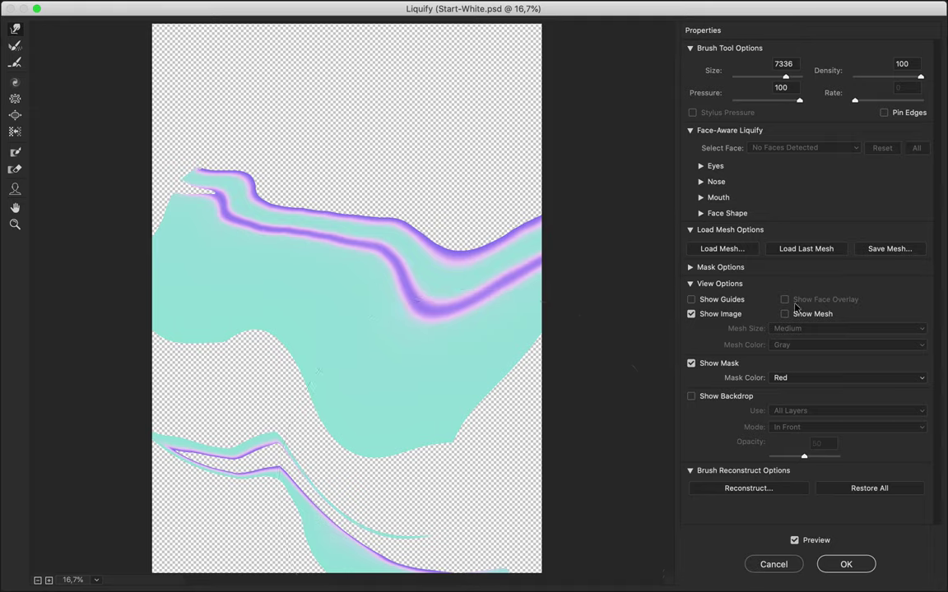
click(780, 492)
key(Return)
Step: Try swirling the gradient with the Twirl tool at brush size 5303, restoring the whole image after the attempts
click(15, 82)
mouse_move(232, 186)
mouse_down()
mouse_move(263, 434)
mouse_move(198, 404)
mouse_move(417, 377)
mouse_move(423, 438)
mouse_move(381, 455)
mouse_move(244, 364)
mouse_move(392, 212)
mouse_move(392, 359)
mouse_move(392, 345)
mouse_up()
click(864, 488)
mouse_move(397, 266)
mouse_down()
mouse_move(481, 350)
mouse_move(262, 443)
mouse_move(467, 359)
mouse_move(493, 370)
mouse_up()
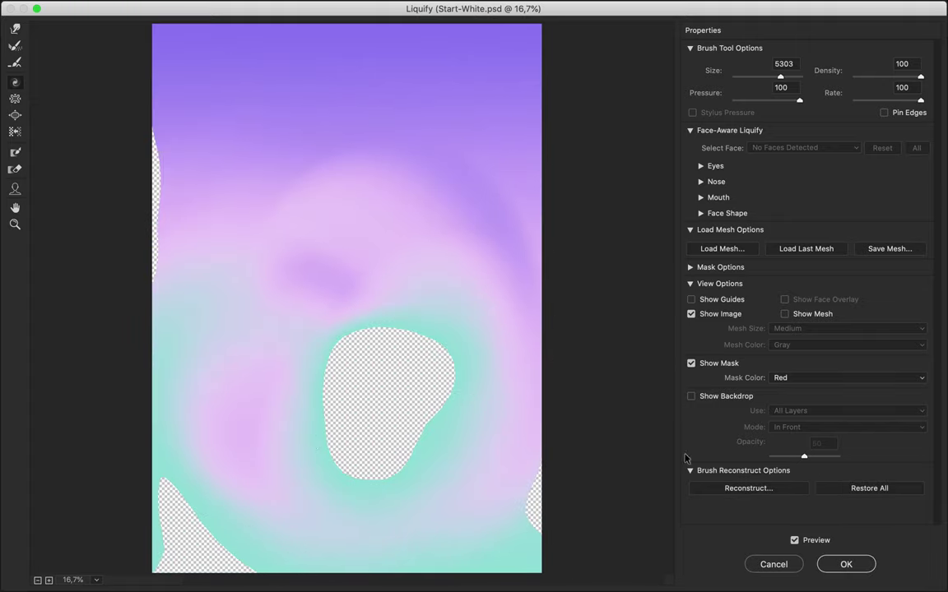
click(875, 488)
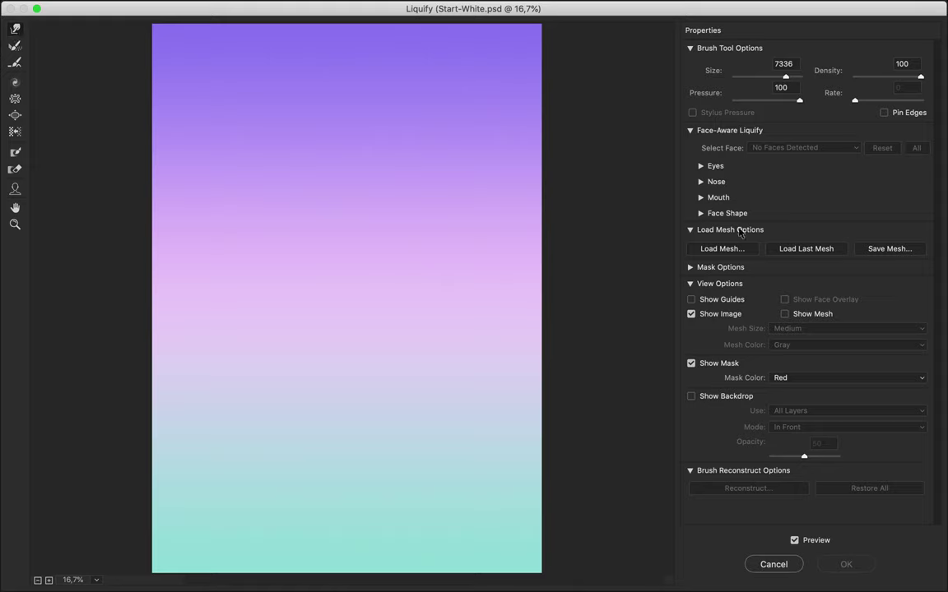
Step: Smear the background gradient into long flowing folds with the Forward Warp tool at brush size 2864, and apply the Liquify filter
mouse_move(345, 353)
mouse_down()
mouse_move(392, 470)
mouse_move(554, 497)
mouse_move(408, 353)
mouse_move(349, 151)
mouse_move(264, 491)
mouse_up()
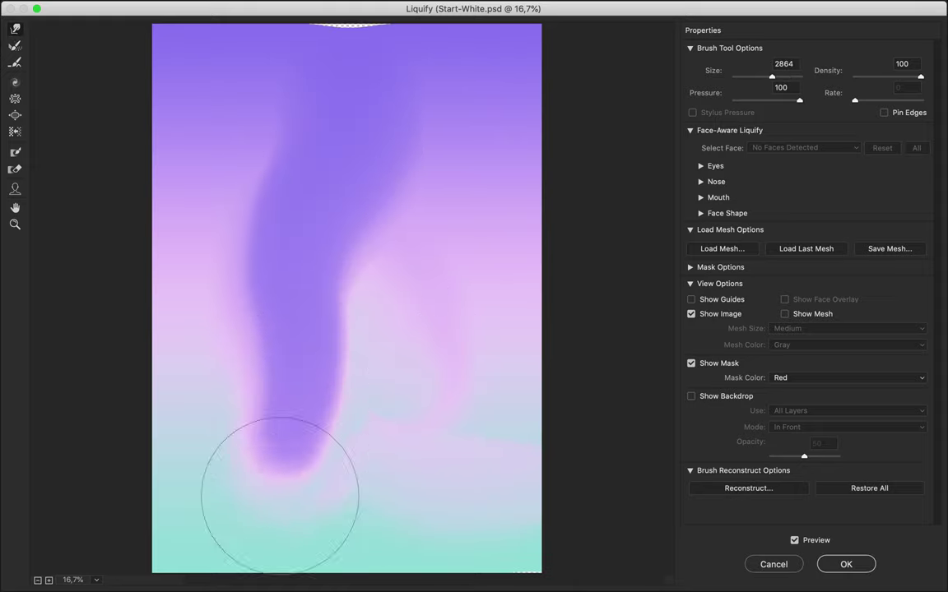
mouse_move(419, 106)
mouse_down()
mouse_move(414, 486)
mouse_move(375, 39)
mouse_up()
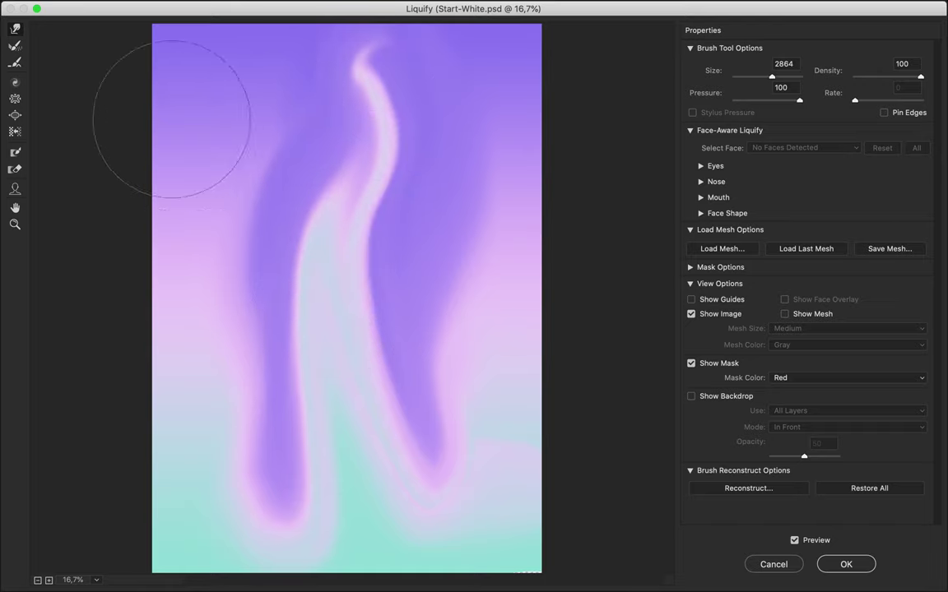
mouse_move(152, 508)
mouse_down()
mouse_move(221, 388)
mouse_move(213, 58)
mouse_up()
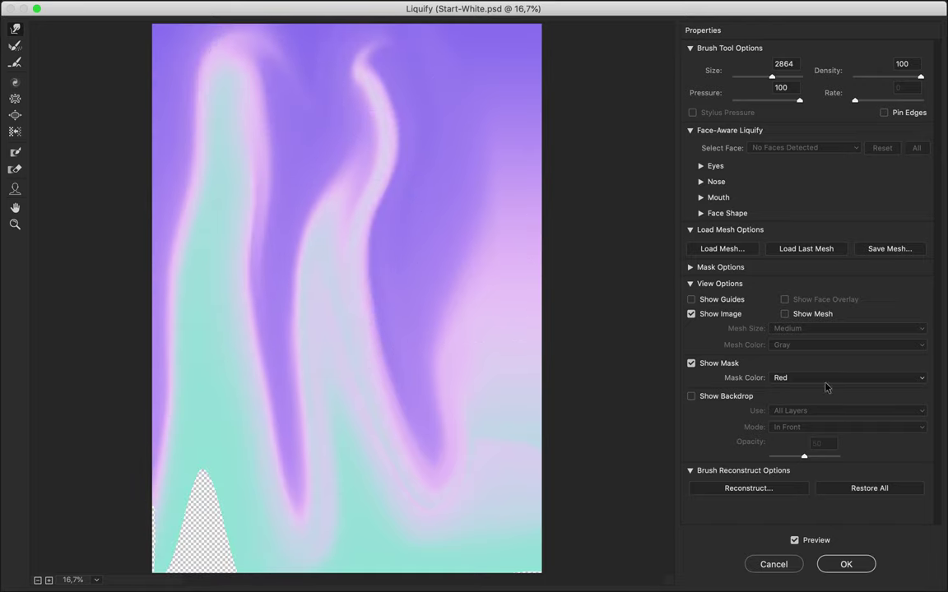
click(846, 564)
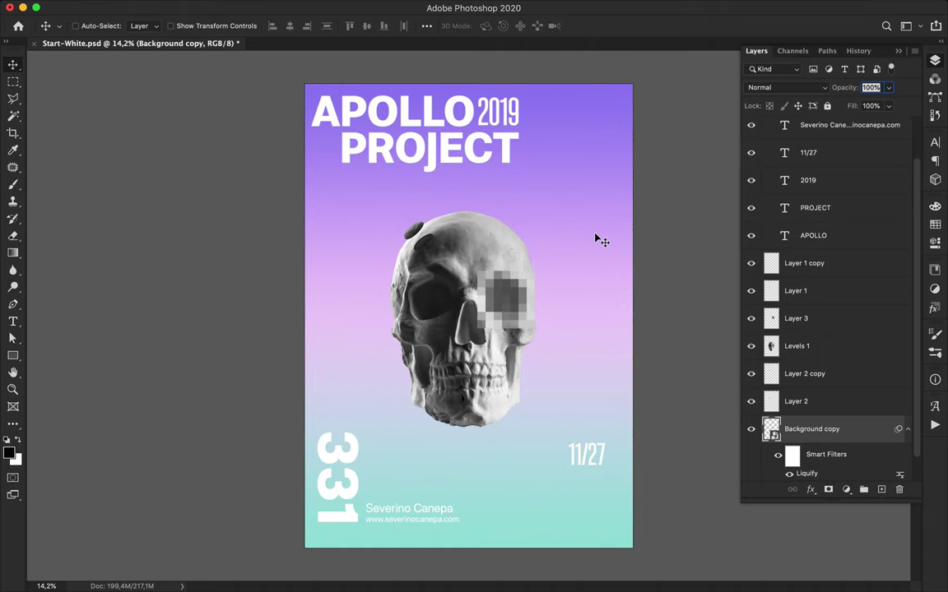
Step: Scale the liquified Background copy down to 29.17% at the lower middle of the poster
key(super+t)
drag(469, 81, 471, 307)
key(Escape)
drag(467, 80, 467, 410)
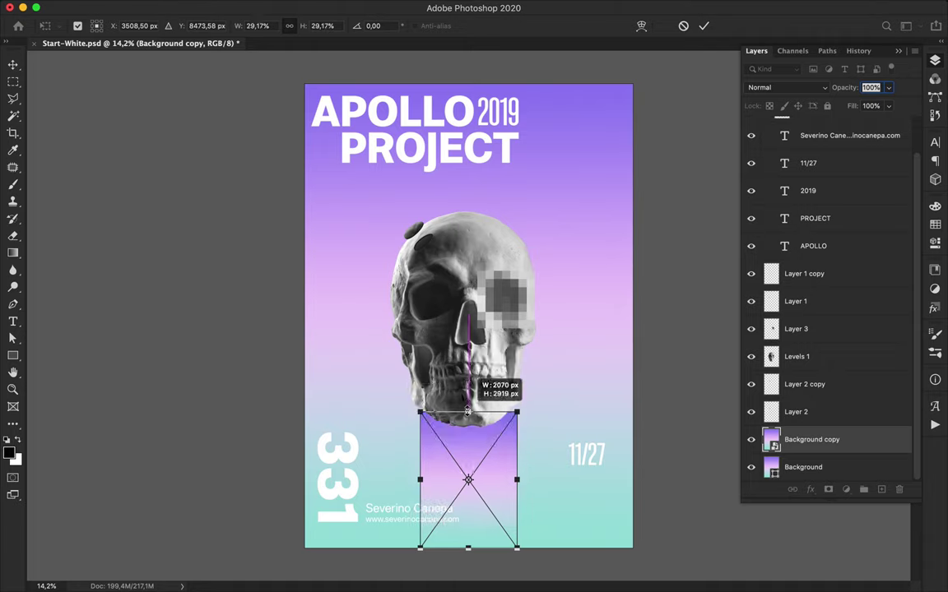
key(Return)
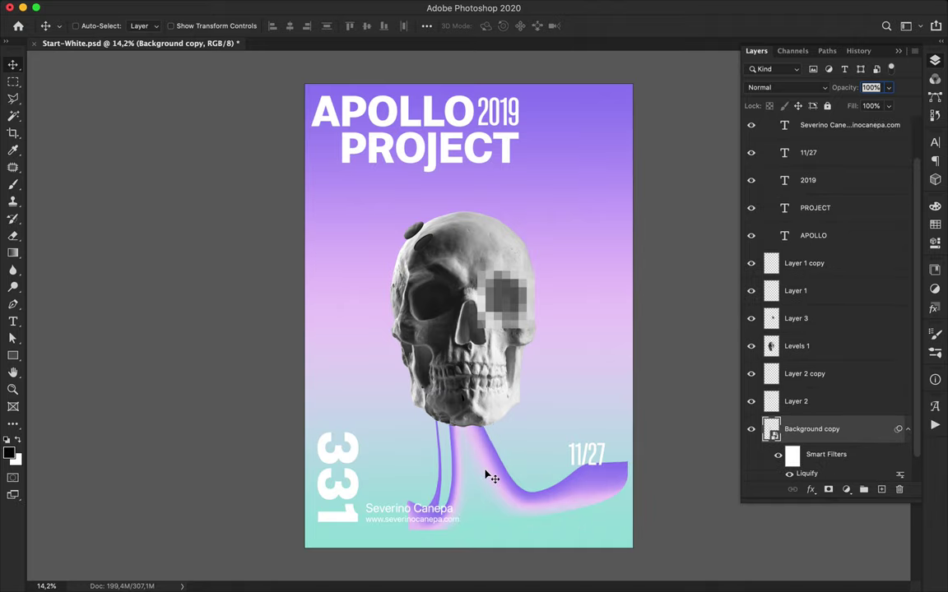
Step: Move the liquified shape to the lower left of the skull and try its layer above Levels 1, returning it beneath
drag(822, 429, 827, 332)
mouse_move(481, 436)
mouse_down()
mouse_move(456, 466)
mouse_move(427, 475)
mouse_move(375, 409)
mouse_move(360, 352)
mouse_up()
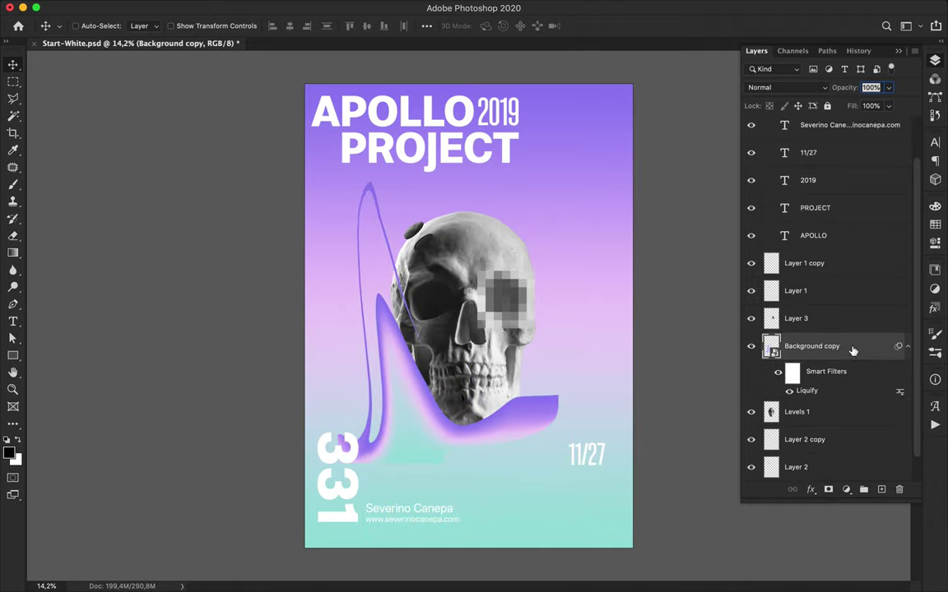
drag(802, 354, 851, 429)
Step: Duplicate the liquified shape, flip the copy horizontally and place it at the lower right of the skull
drag(537, 416, 588, 451)
click(132, 7)
mouse_move(199, 312)
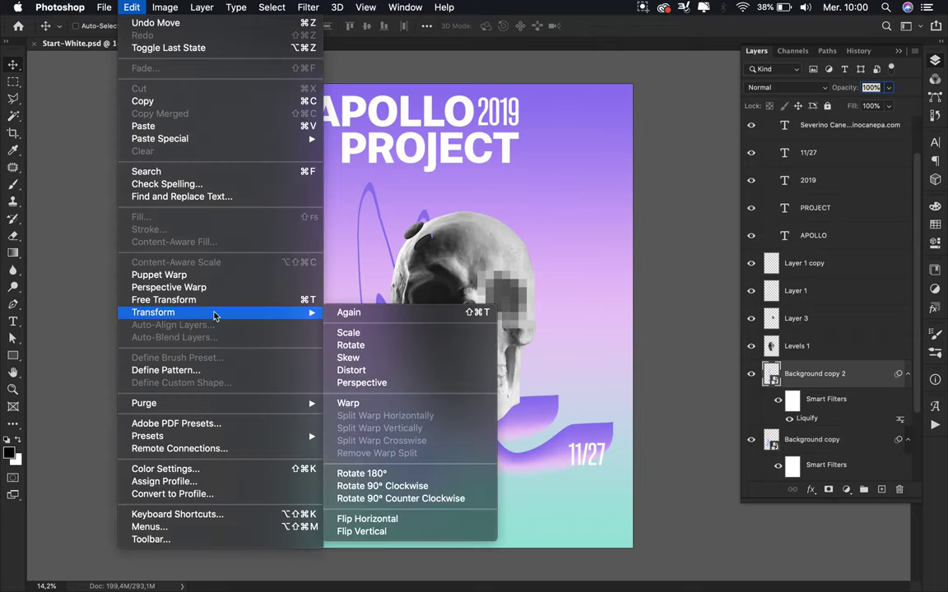
click(354, 521)
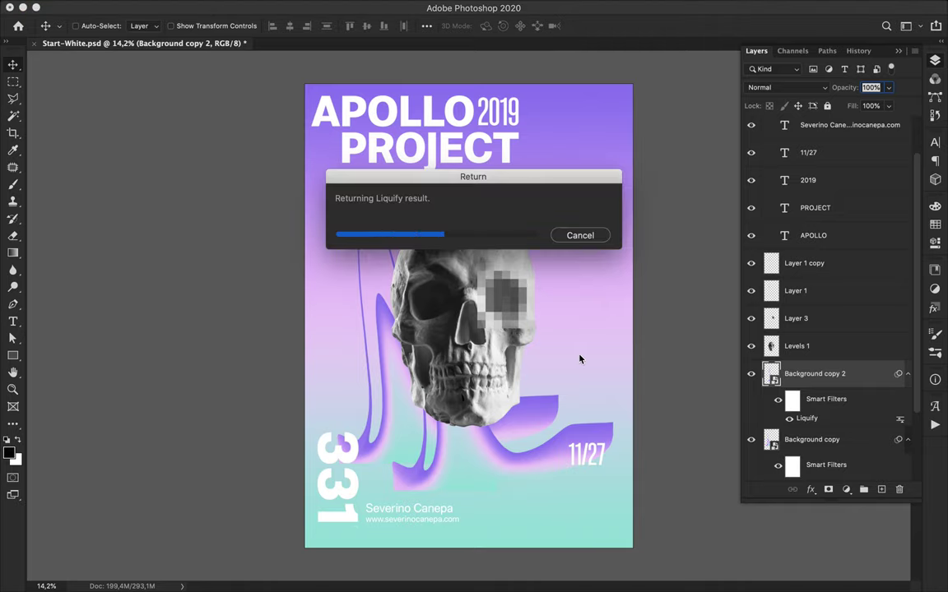
mouse_move(579, 359)
mouse_down()
mouse_move(457, 447)
mouse_move(494, 460)
mouse_move(542, 452)
mouse_up()
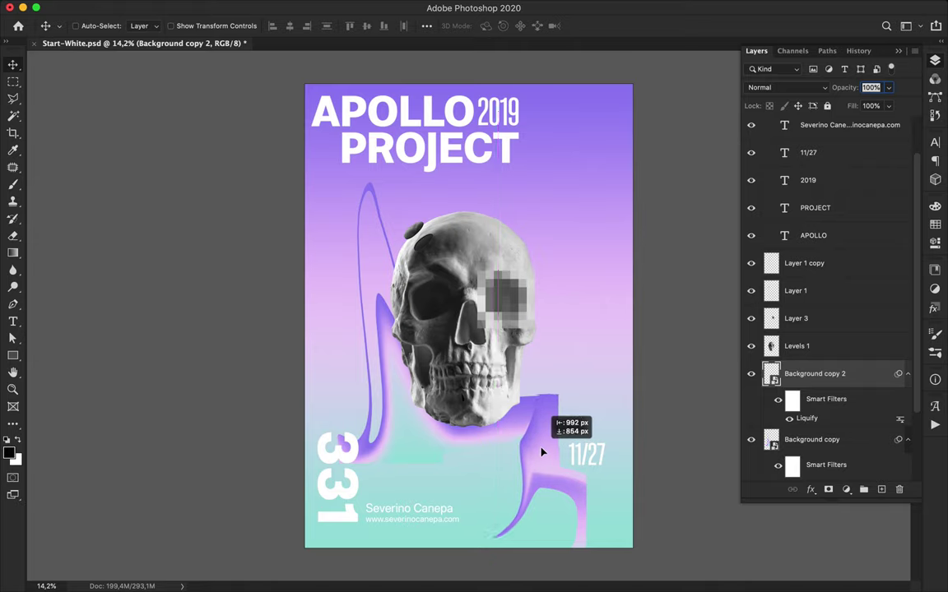
Step: Duplicate the flipped shape over the skull and stretch the copy horizontally to -113.55% width
drag(543, 465, 544, 290)
key(super+t)
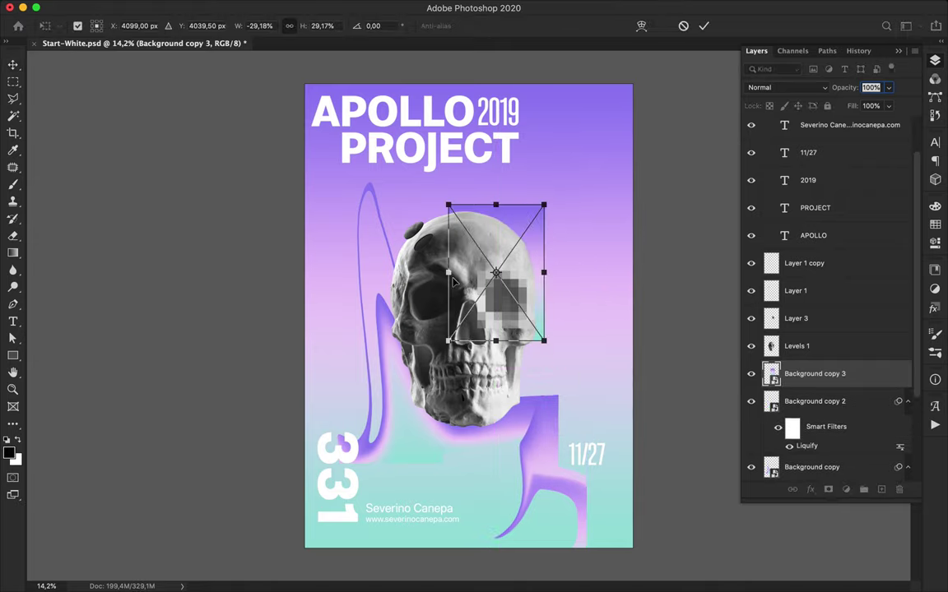
drag(448, 272, 304, 293)
drag(544, 272, 678, 277)
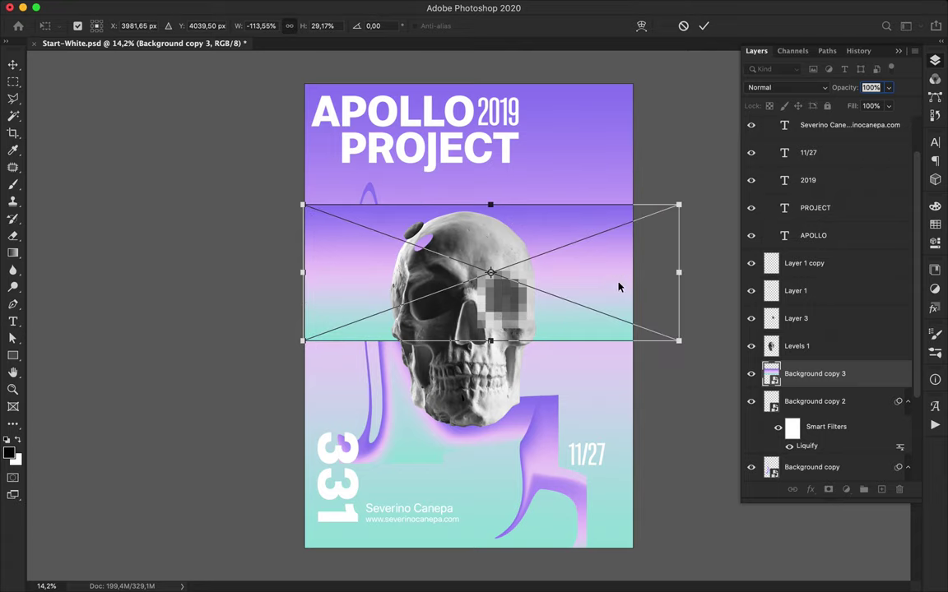
key(Return)
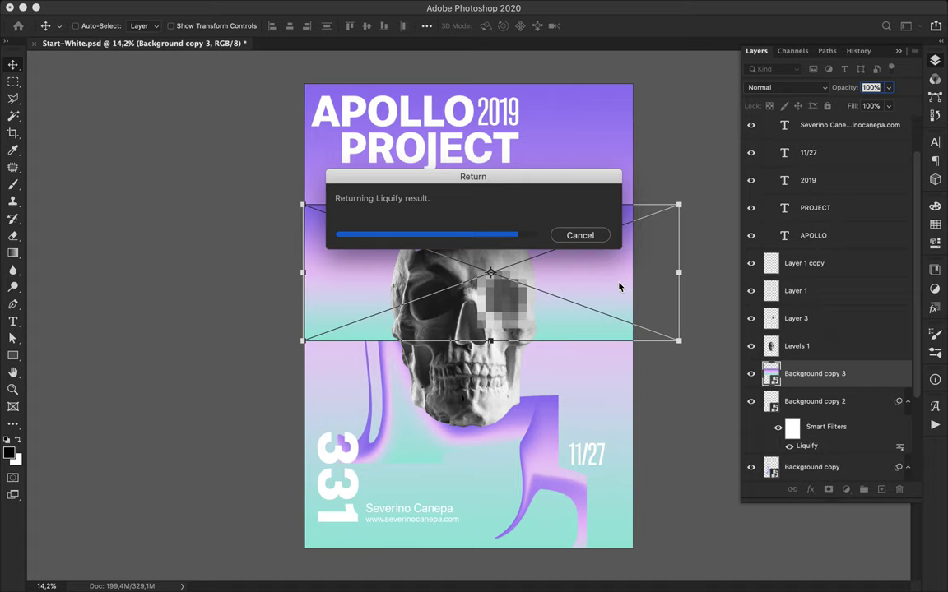
Step: Reposition the stretched shape behind the skull and move its layer beneath the Background copy layer
mouse_move(601, 355)
mouse_down()
mouse_move(496, 438)
mouse_move(575, 409)
mouse_move(577, 386)
mouse_up()
scroll(826, 429, down, 5)
drag(811, 221, 813, 397)
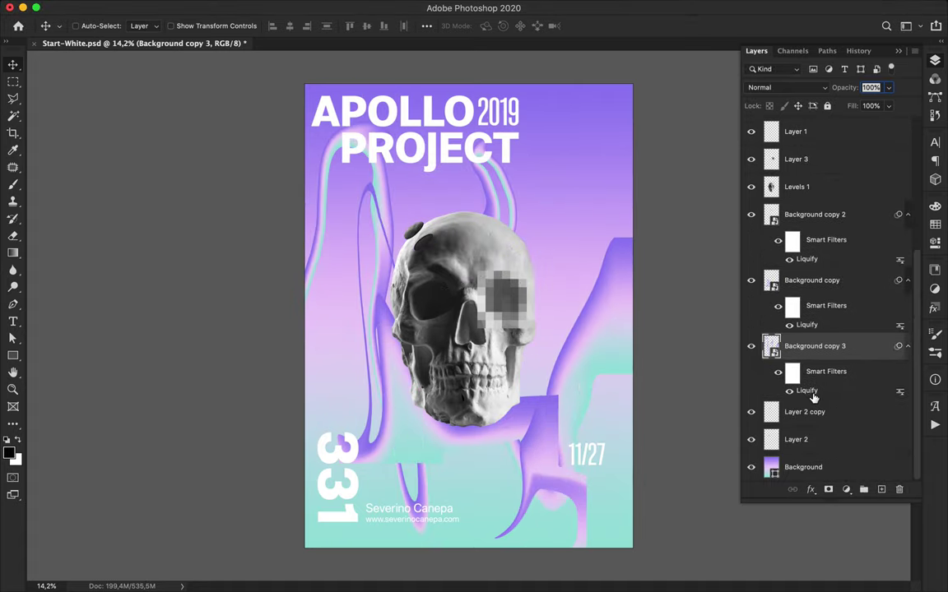
Step: Add a Hue/Saturation adjustment clipped to Background copy 3 and set its hue to +61
click(846, 488)
click(852, 521)
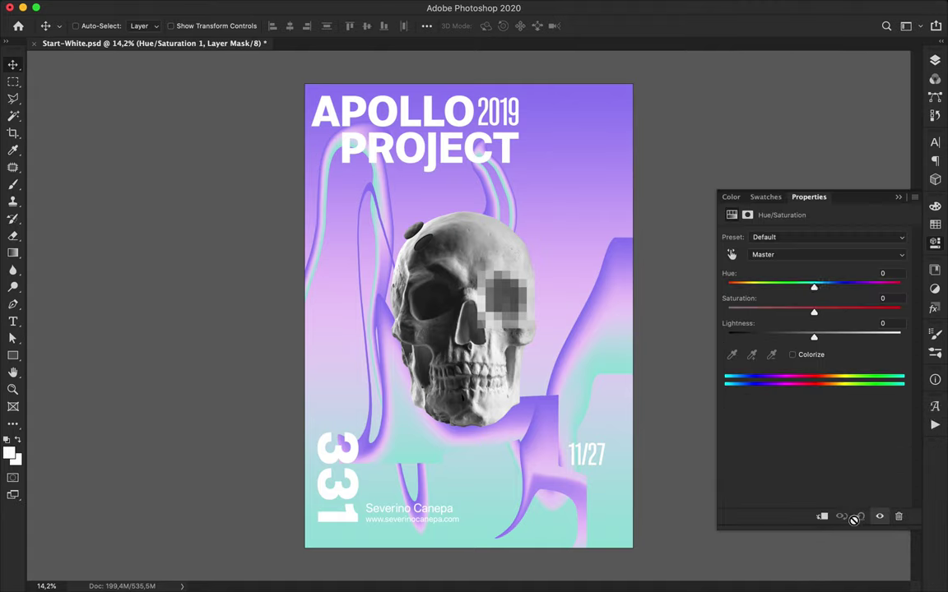
drag(816, 288, 841, 289)
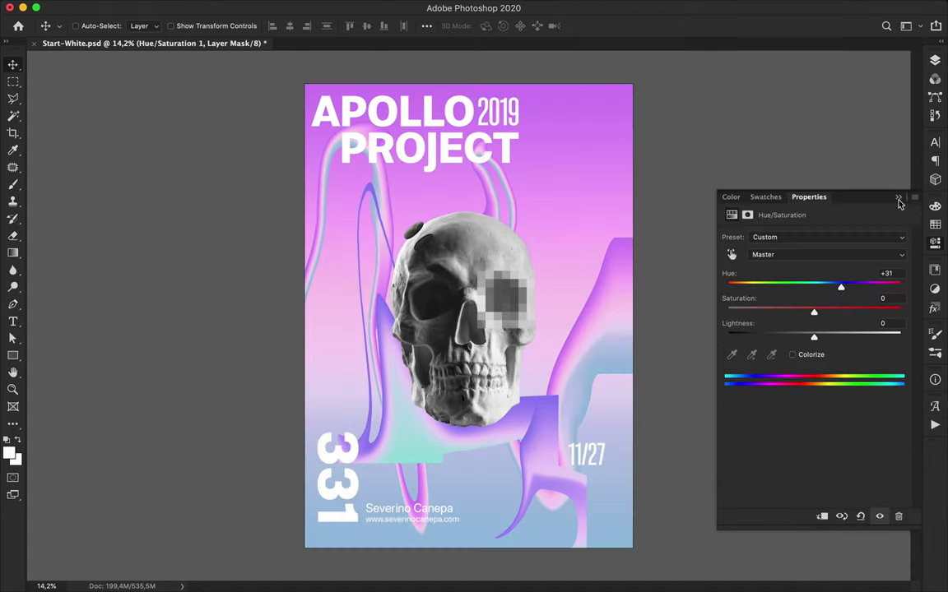
click(934, 61)
double_click(774, 346)
drag(842, 286, 860, 294)
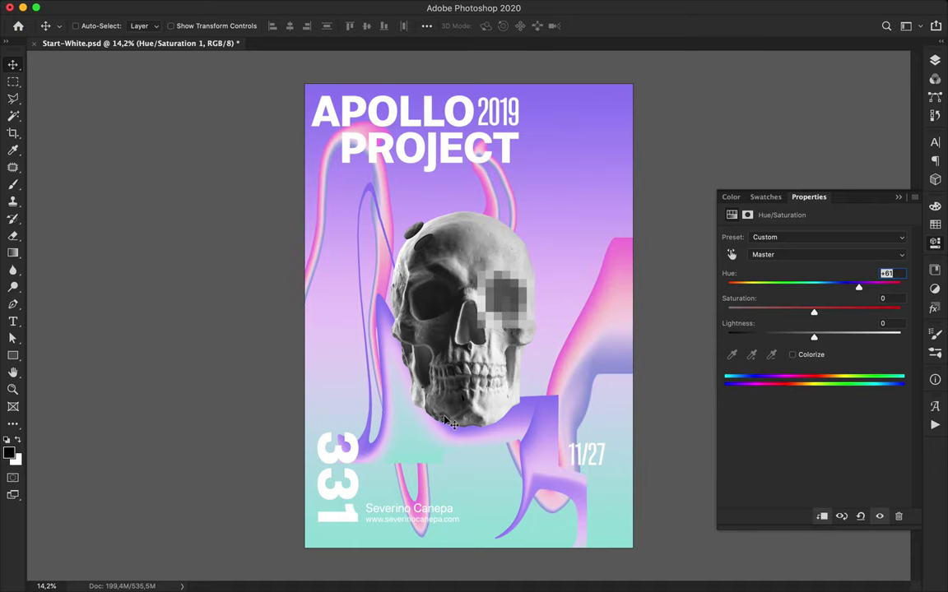
Step: Merge the Hue/Saturation adjustment with Background copy 3 and convert the merged layer to a smart object
click(935, 61)
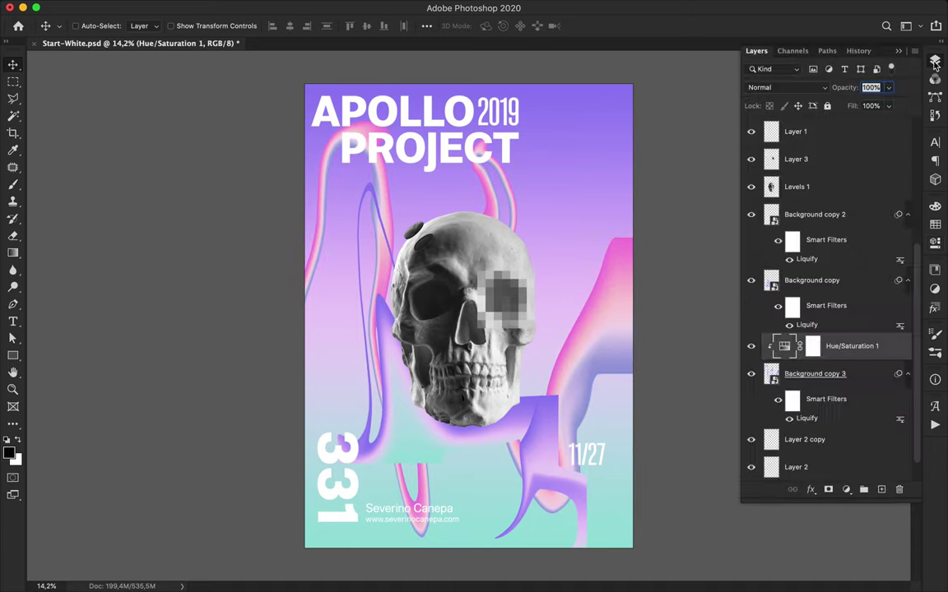
shift+click(860, 367)
key(super+e)
right_click(861, 384)
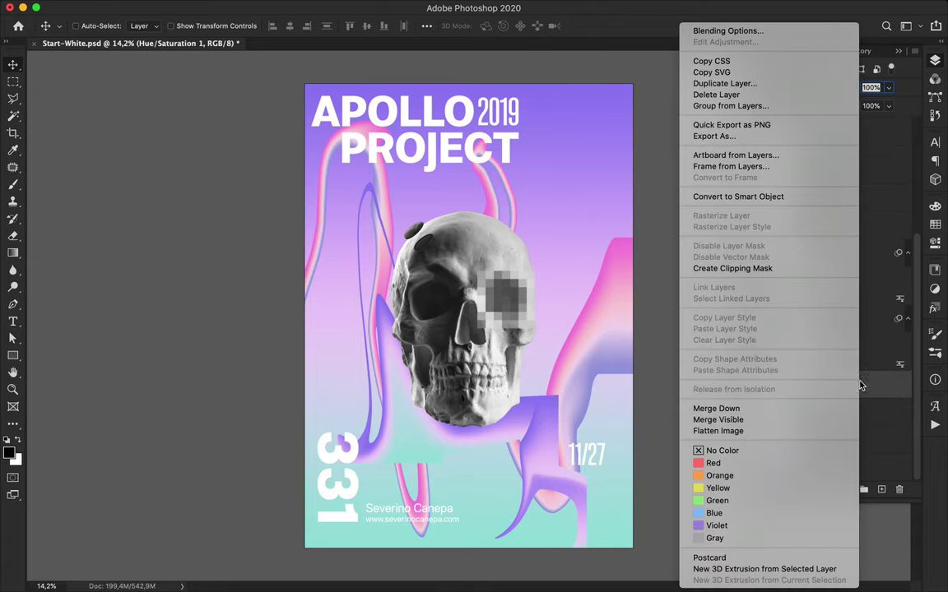
click(783, 198)
Step: Rasterize the Background copy and Background copy 2 smart object layers
right_click(846, 322)
click(748, 249)
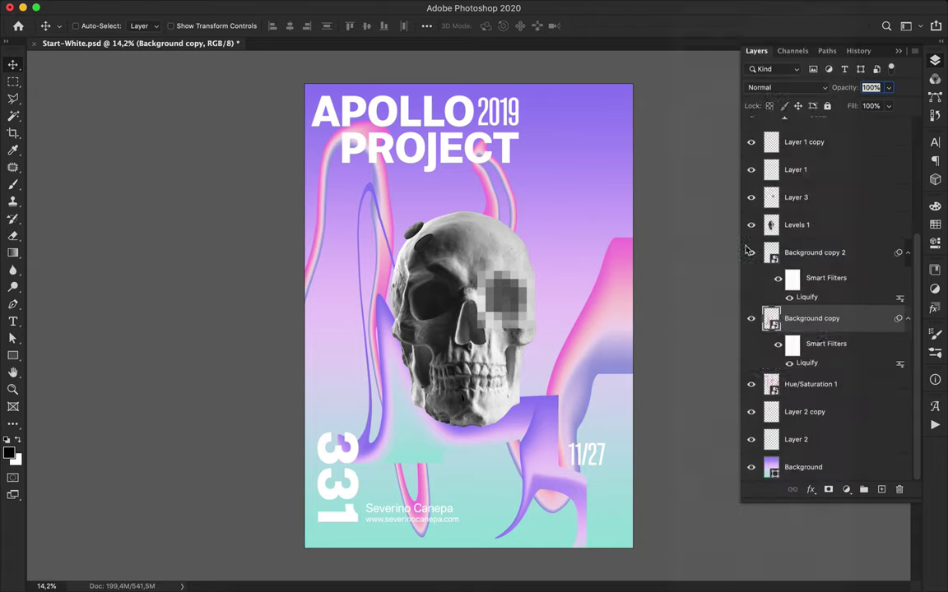
click(836, 292)
right_click(836, 293)
click(785, 246)
Step: Scale the three liquified shape layers down together to 72.82% around the skull
shift+click(806, 384)
key(super+t)
drag(281, 123, 326, 177)
drag(655, 563, 600, 498)
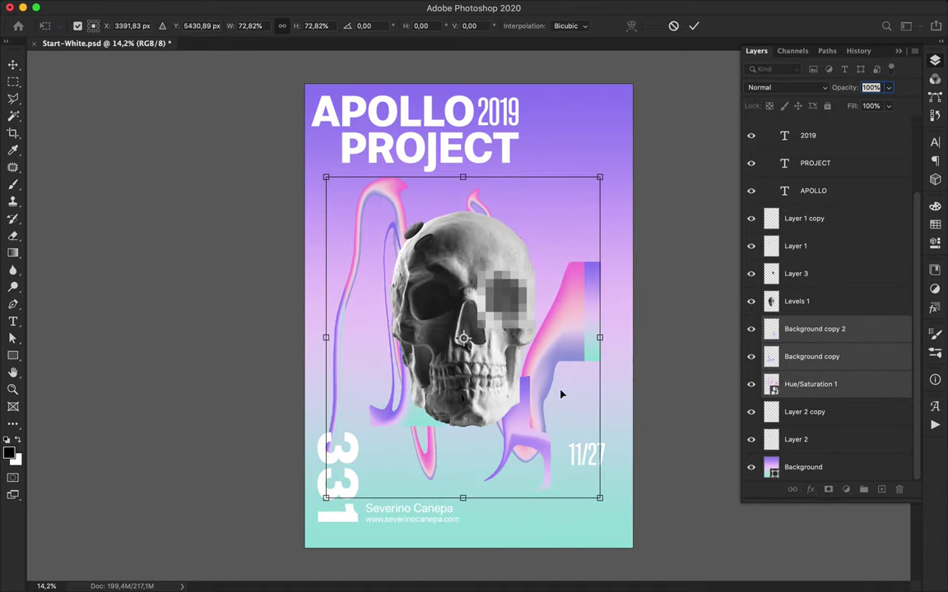
key(Return)
Step: Delete the Background copy 2 shape and try repositioning the remaining liquified shapes
super+click(543, 442)
key(Delete)
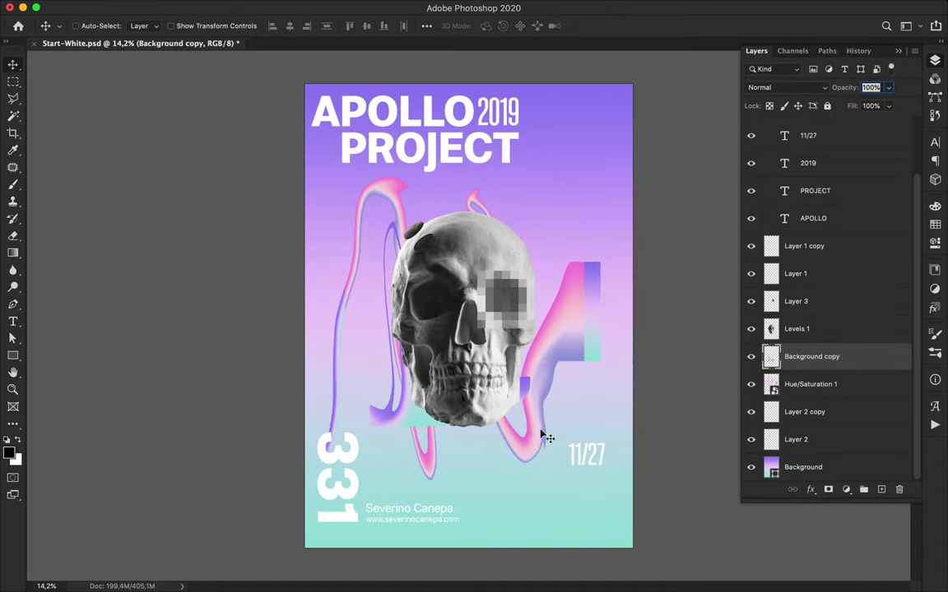
mouse_move(530, 395)
mouse_down()
mouse_move(643, 503)
mouse_move(660, 507)
mouse_up()
mouse_move(585, 360)
mouse_down()
mouse_move(584, 457)
mouse_move(590, 359)
mouse_move(582, 338)
mouse_up()
Step: Undo the liquified shape experiments back to the plain gradient background and save the document
key(super+alt+z)
key(super+alt+z)
key(super+alt+z)
key(super+alt+z)
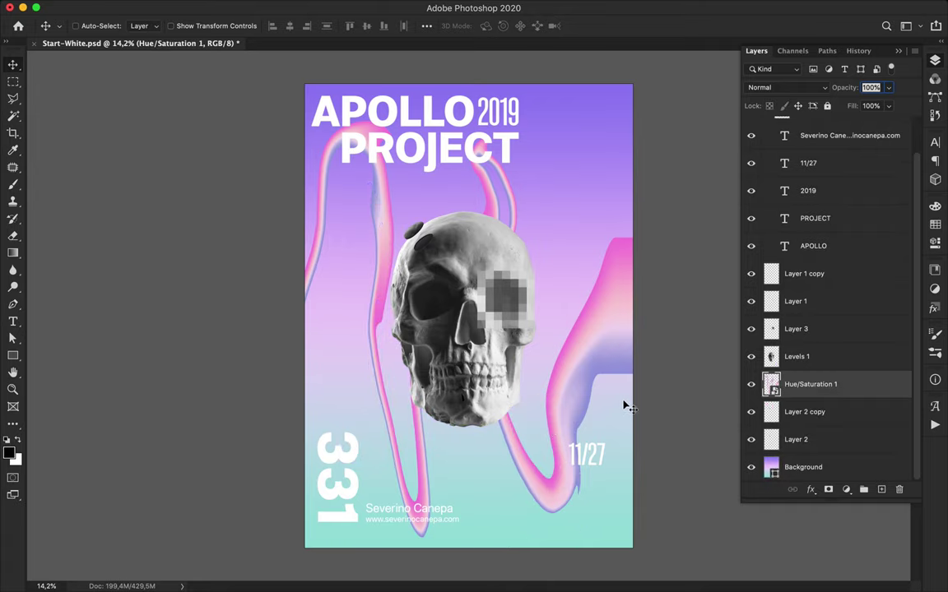
key(super+alt+z)
key(super+s)
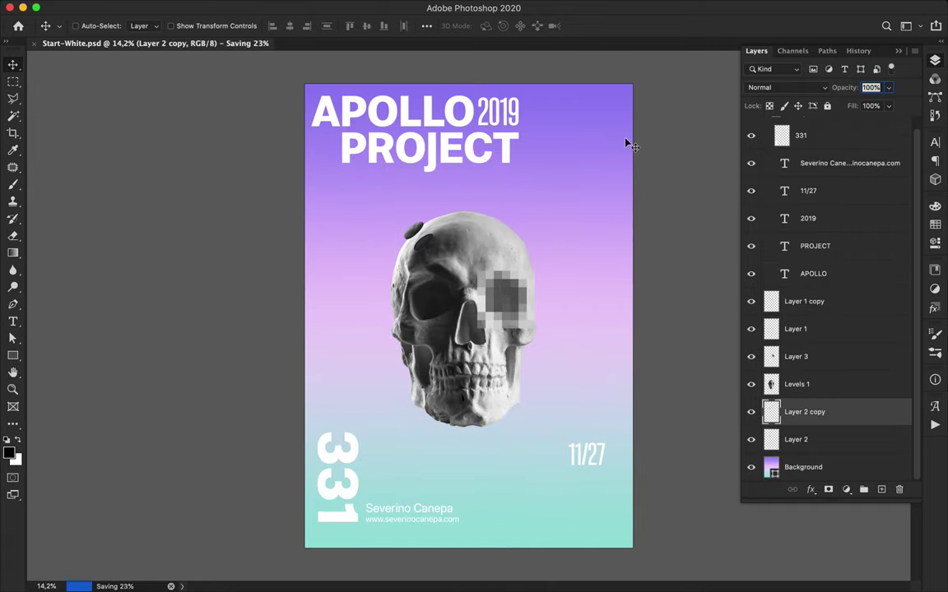
click(643, 8)
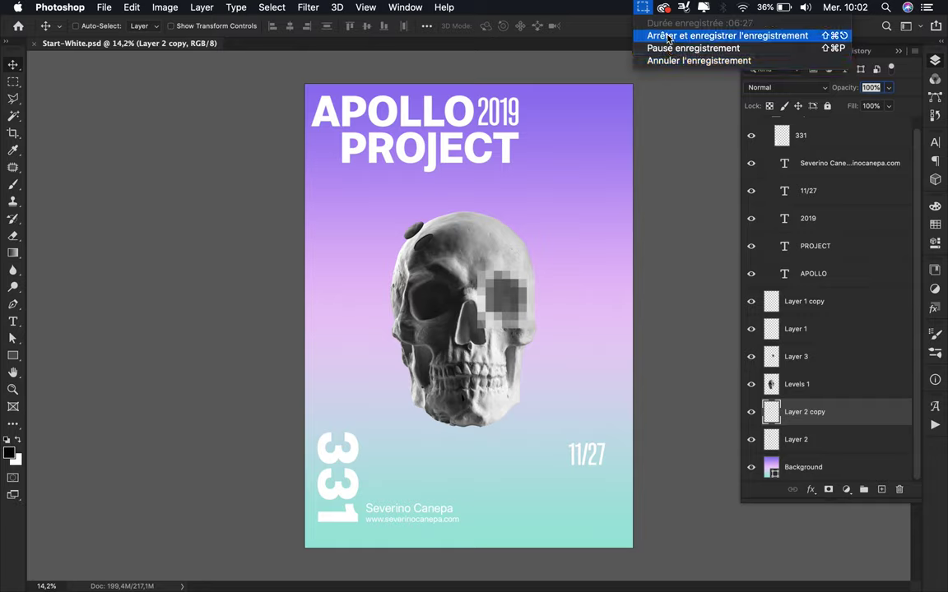
click(669, 37)
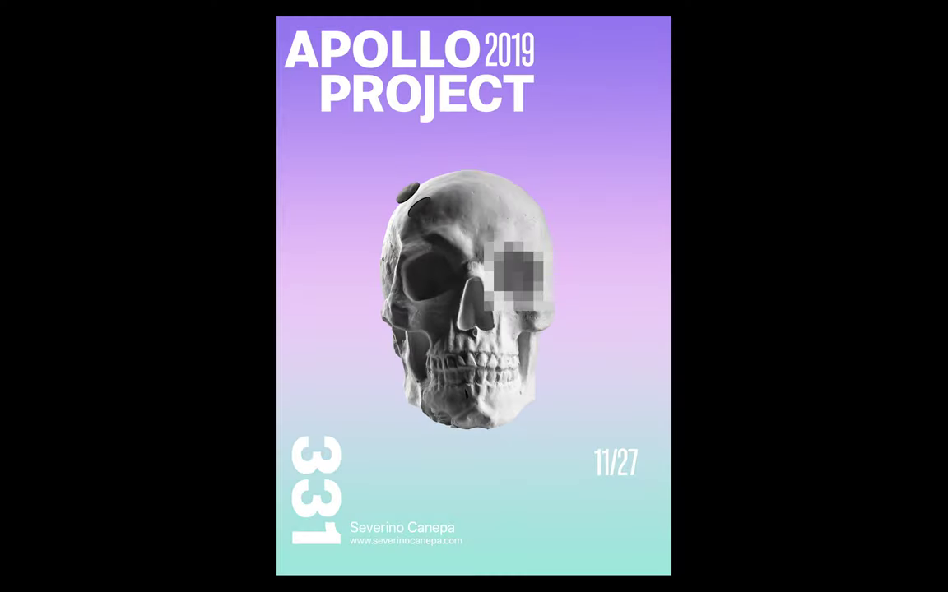